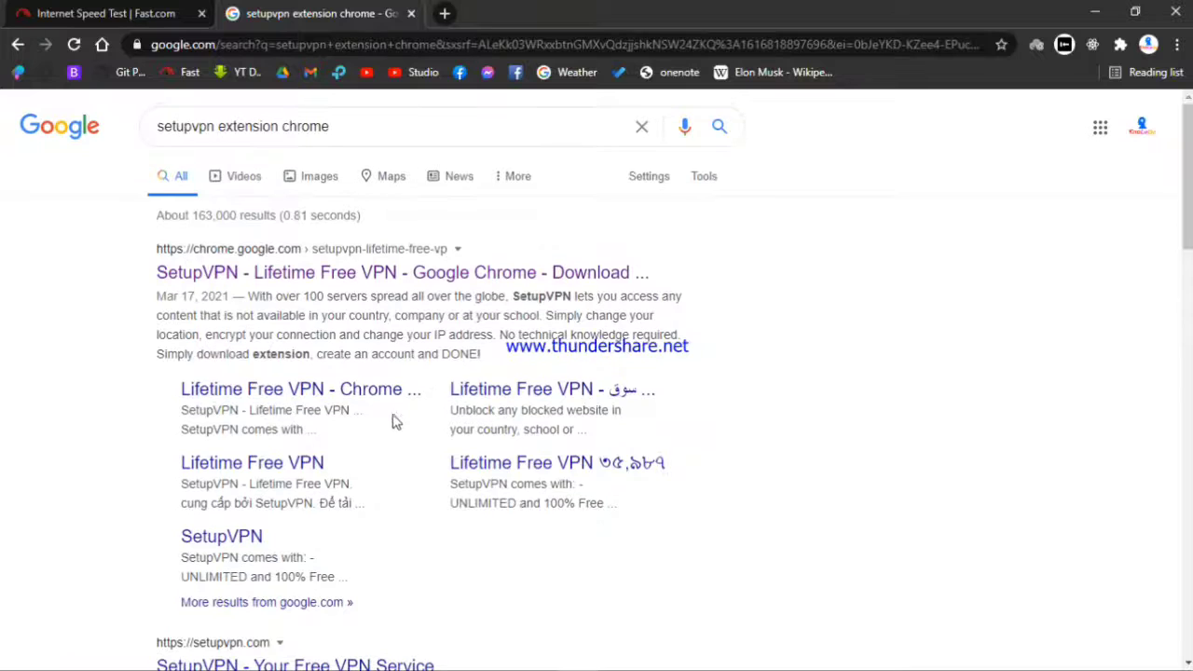
pyautogui.scroll(-1, 428, 391)
pyautogui.scroll(1, 431, 373)
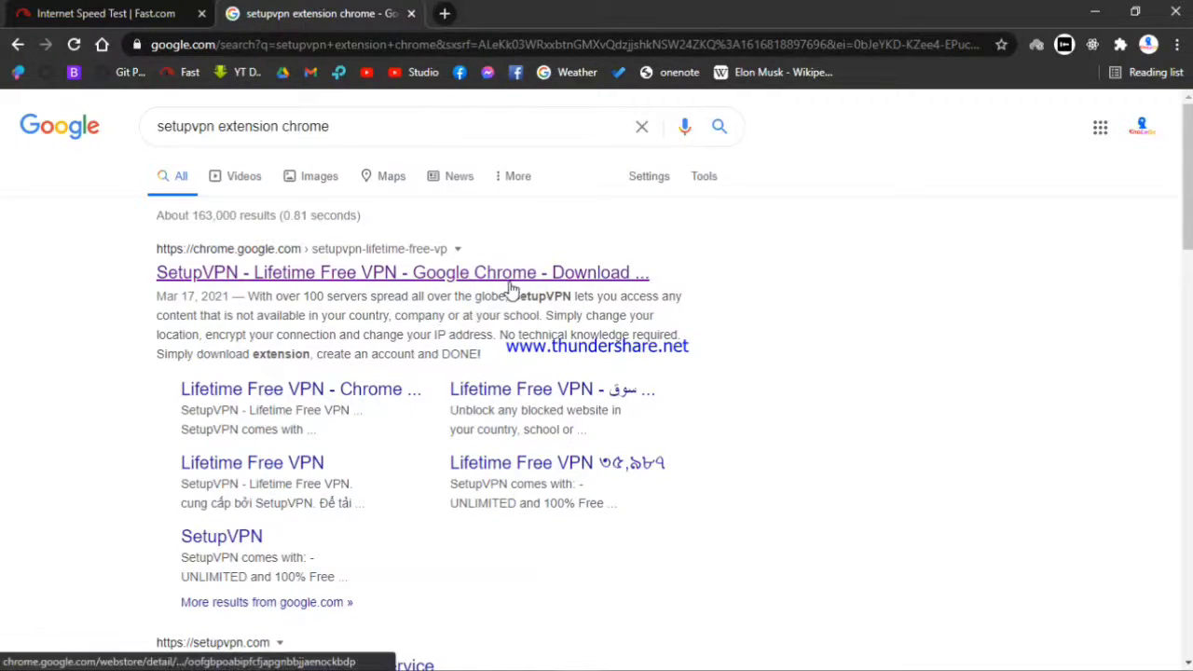
pyautogui.scroll(-2, 513, 296)
pyautogui.scroll(2, 514, 299)
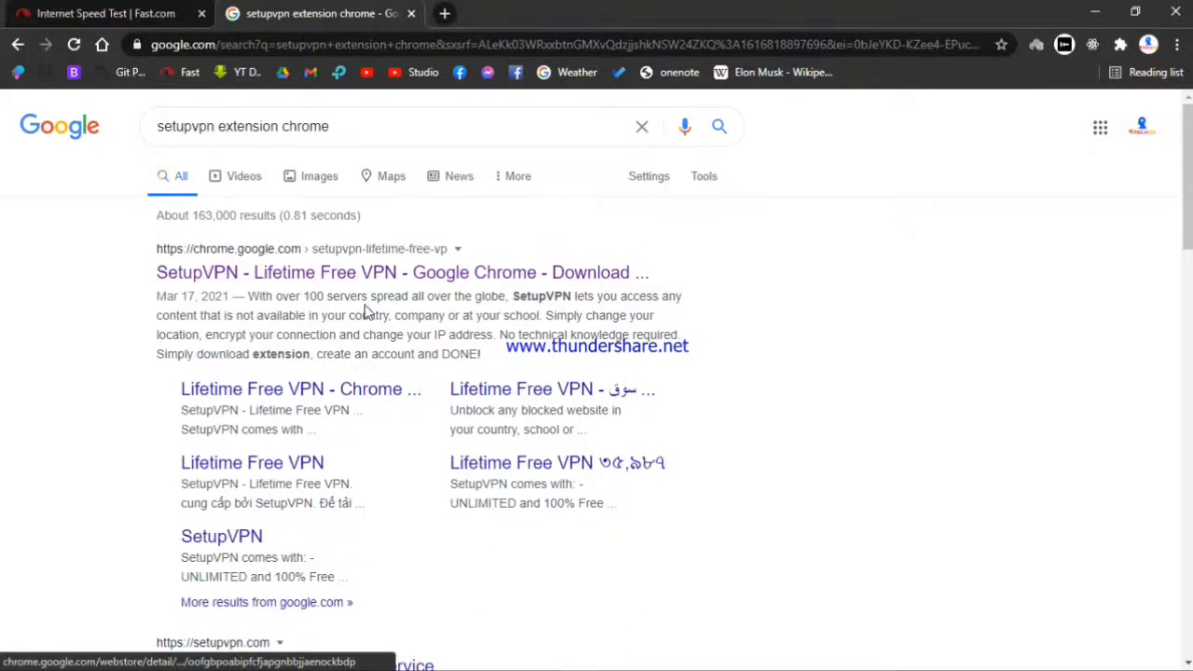
pyautogui.scroll(-1, 384, 284)
pyautogui.scroll(1, 434, 293)
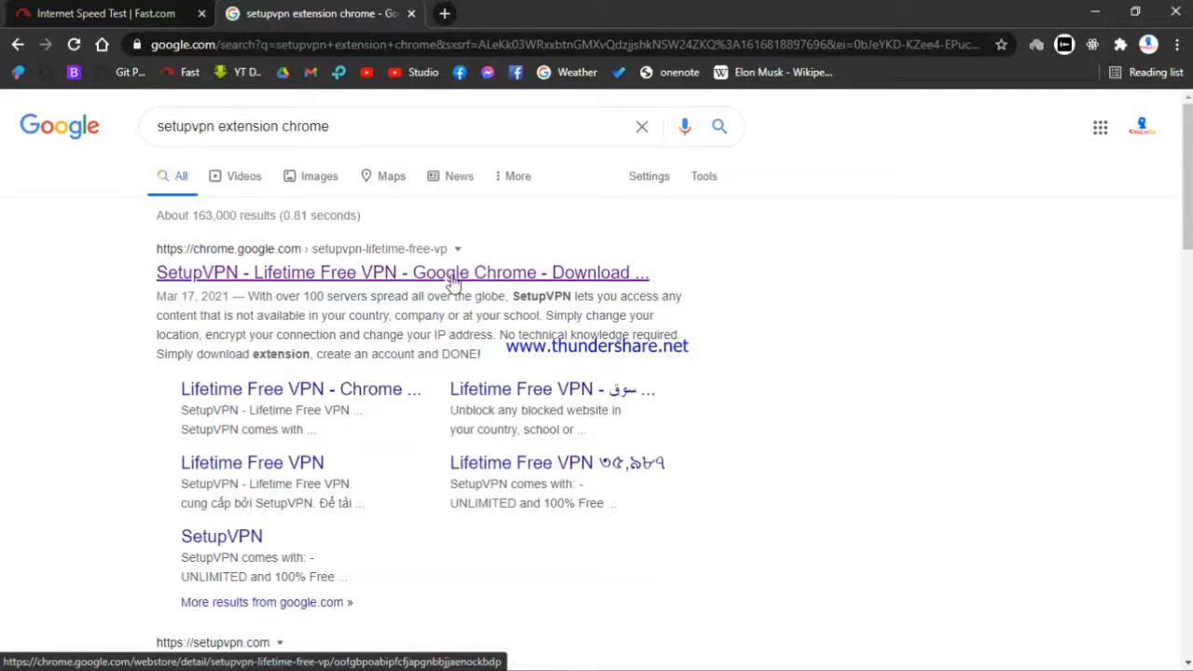
# Step: Search Google for "setupvpn extension chrome" and open the SetupVPN - Lifetime Free VPN page in the Chrome Web Store
pyautogui.click(385, 127)
pyautogui.moveTo(386, 128); pyautogui.dragTo(157, 125)
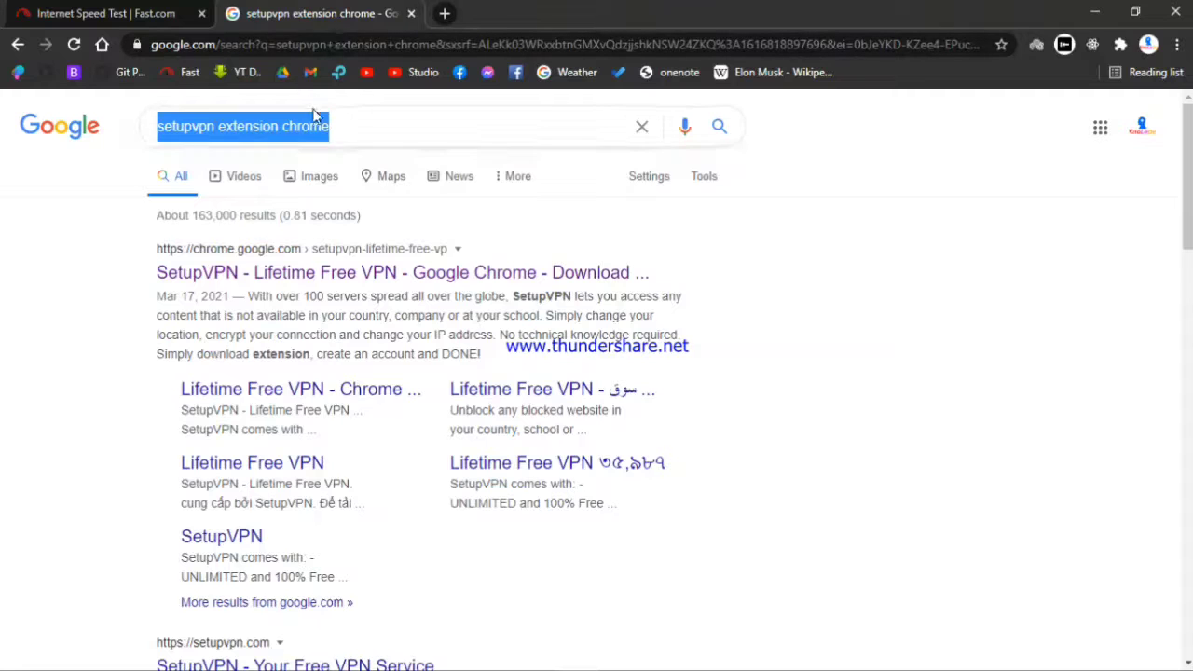
pyautogui.click(570, 657)
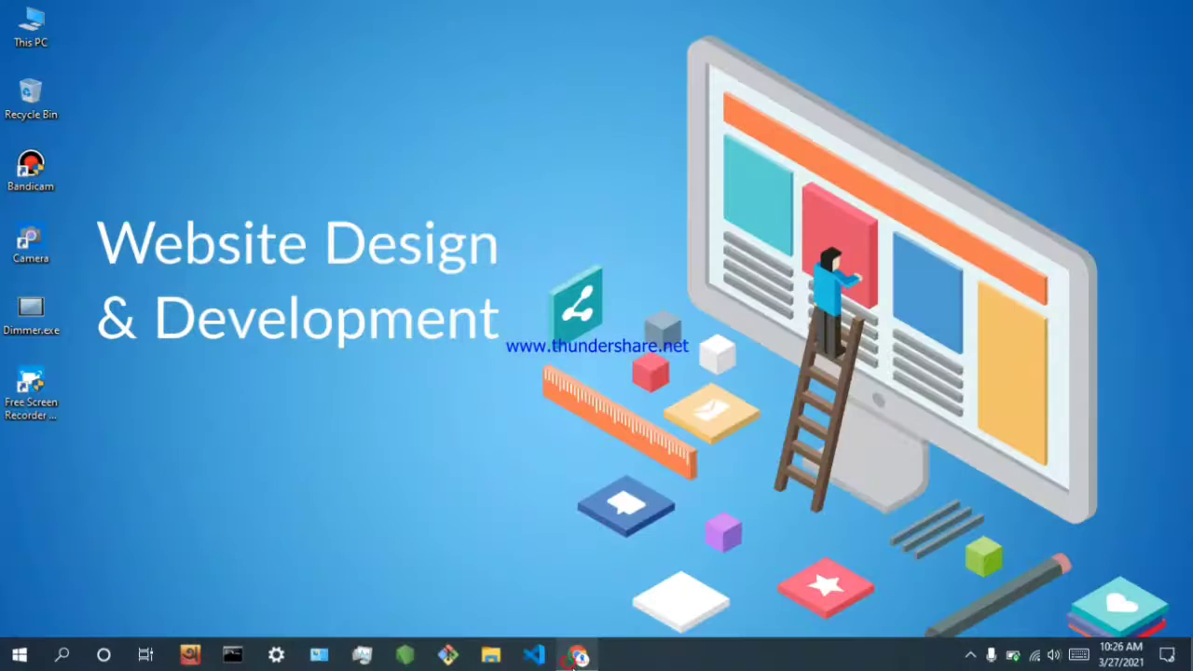
pyautogui.click(576, 657)
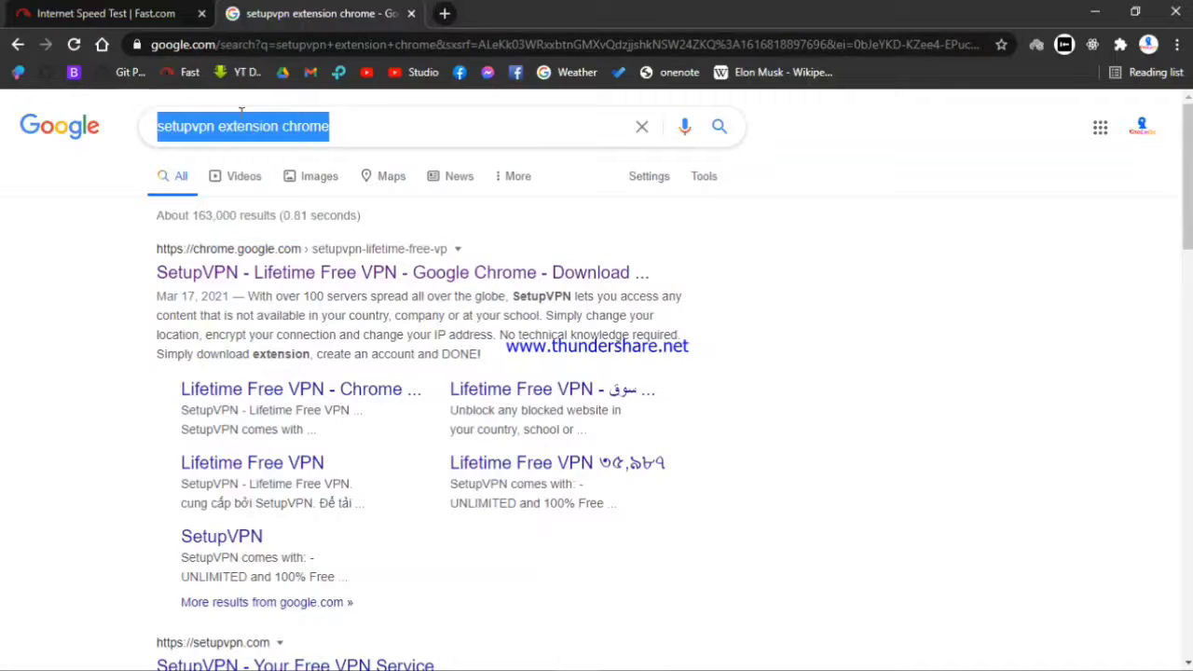
pyautogui.press('BackSpace')
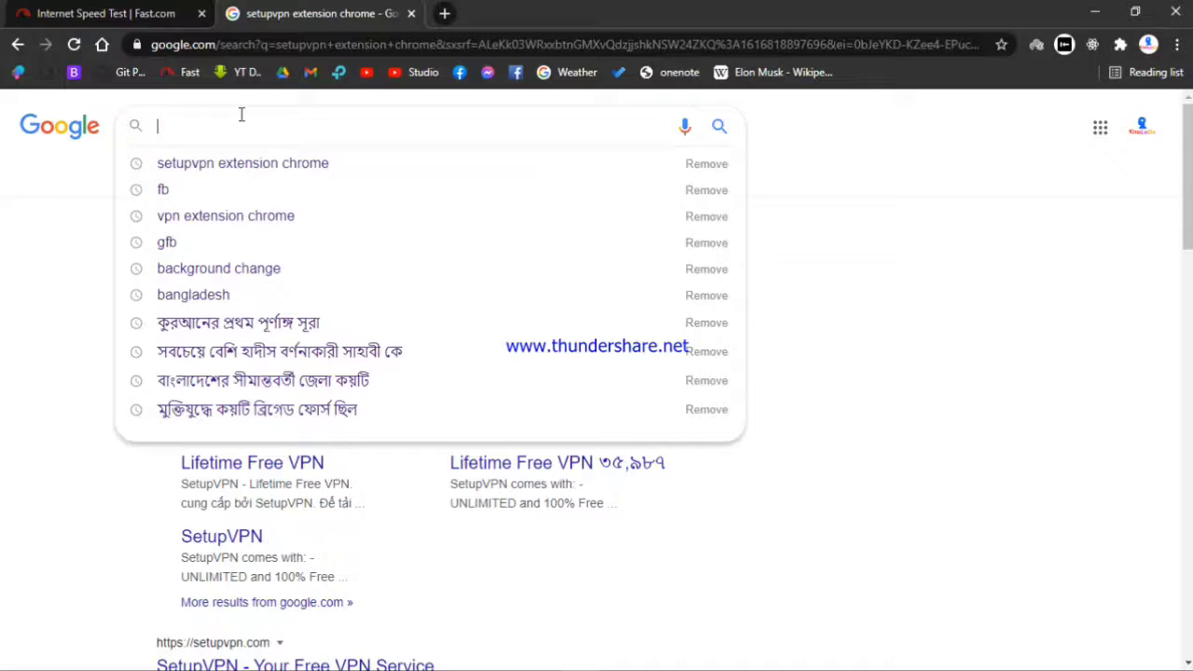
pyautogui.write('su')
pyautogui.press('BackSpace')
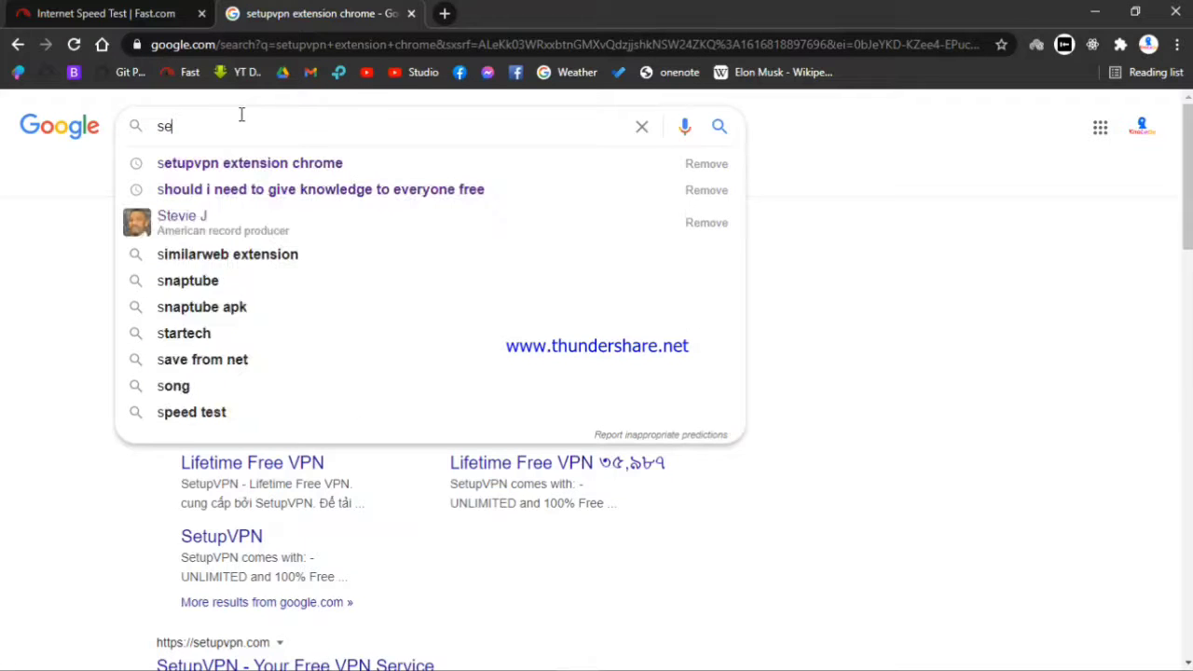
pyautogui.write('etup')
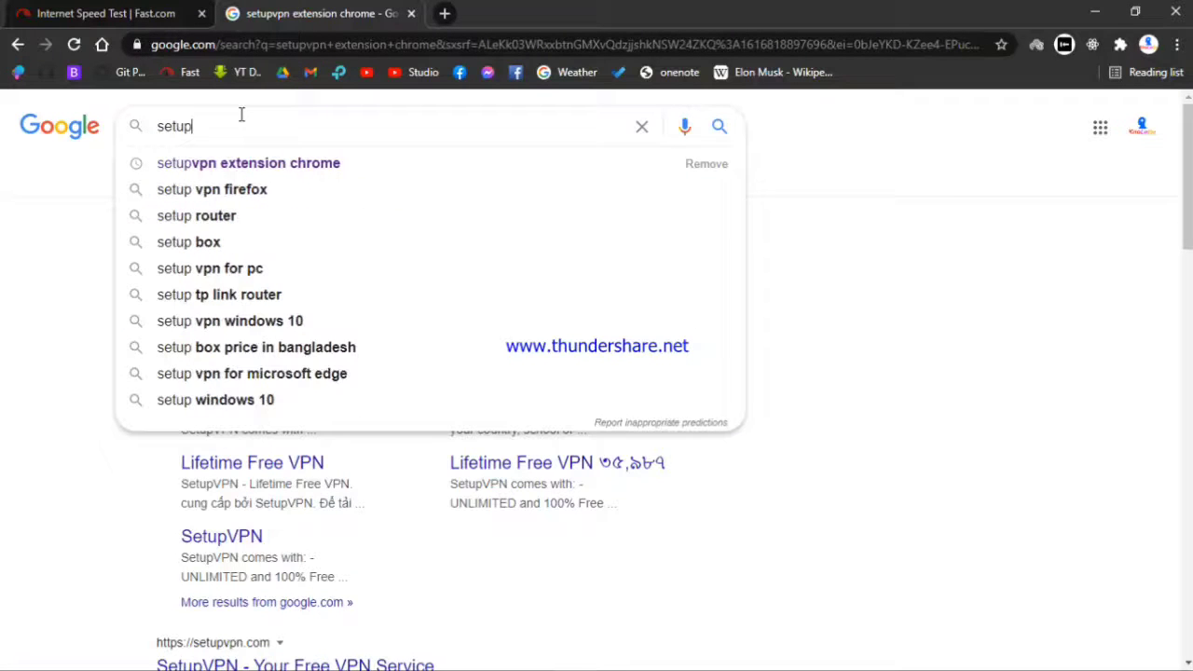
pyautogui.write('vpn')
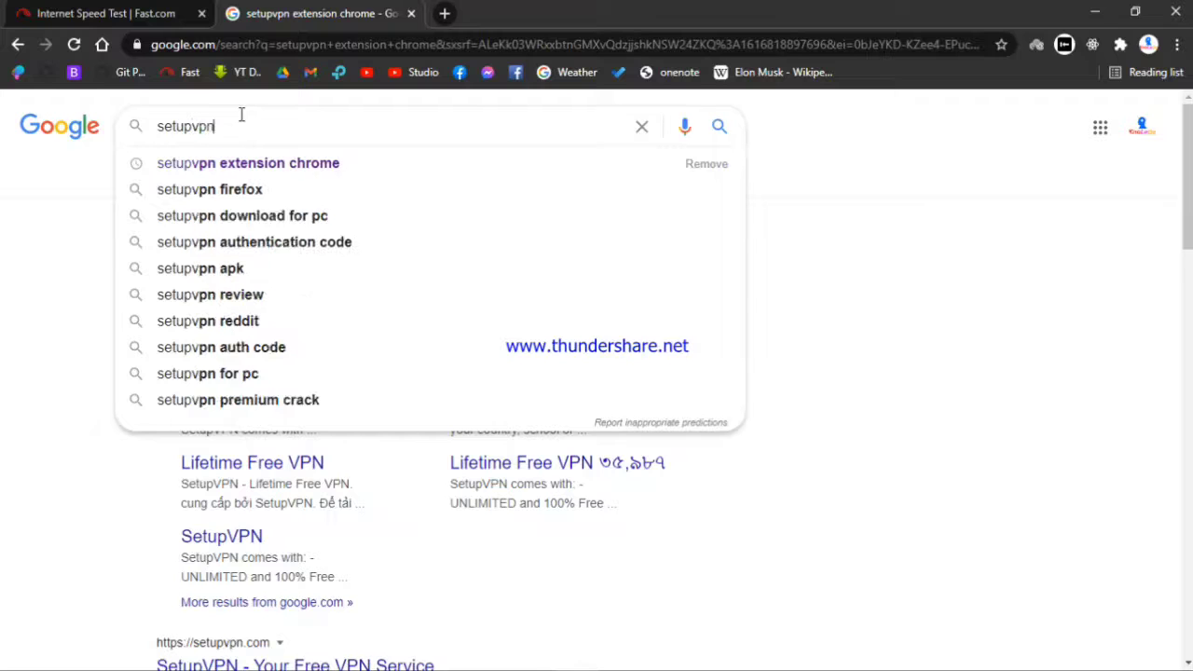
pyautogui.write(' ex')
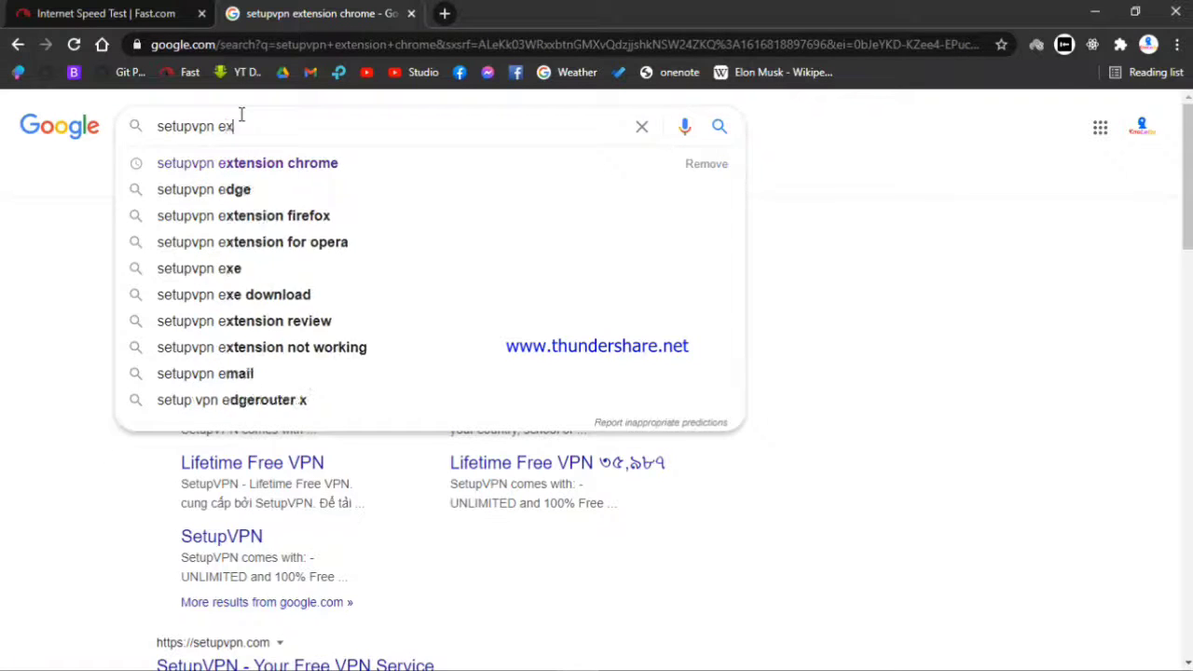
pyautogui.write('te')
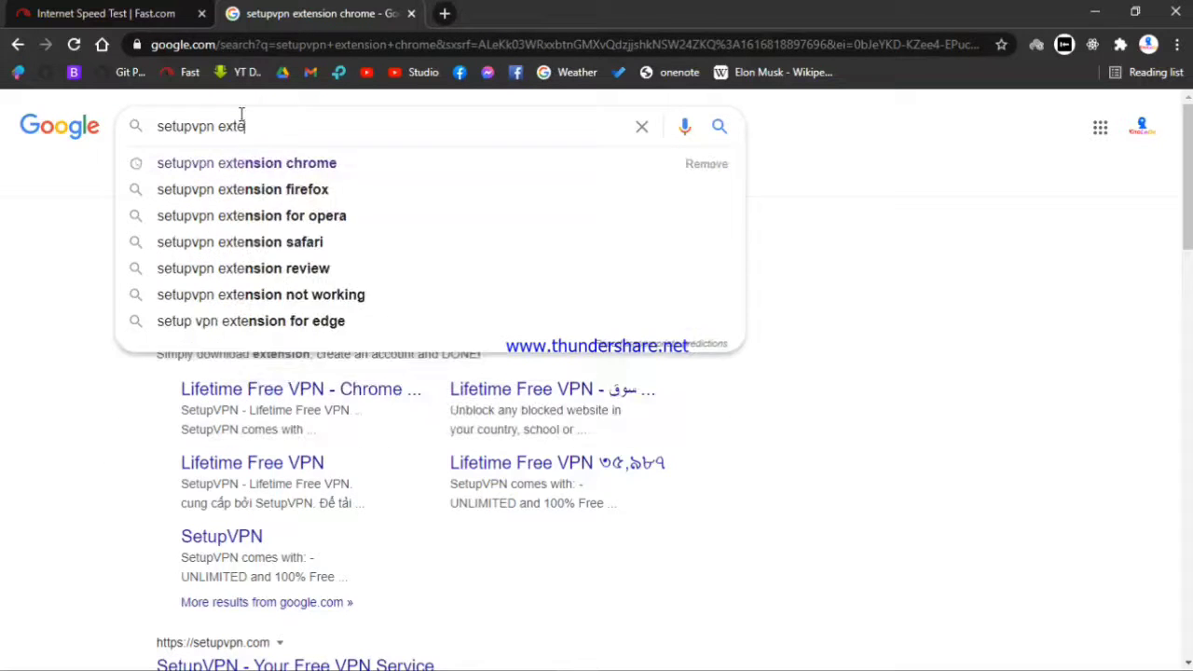
pyautogui.press('Down')
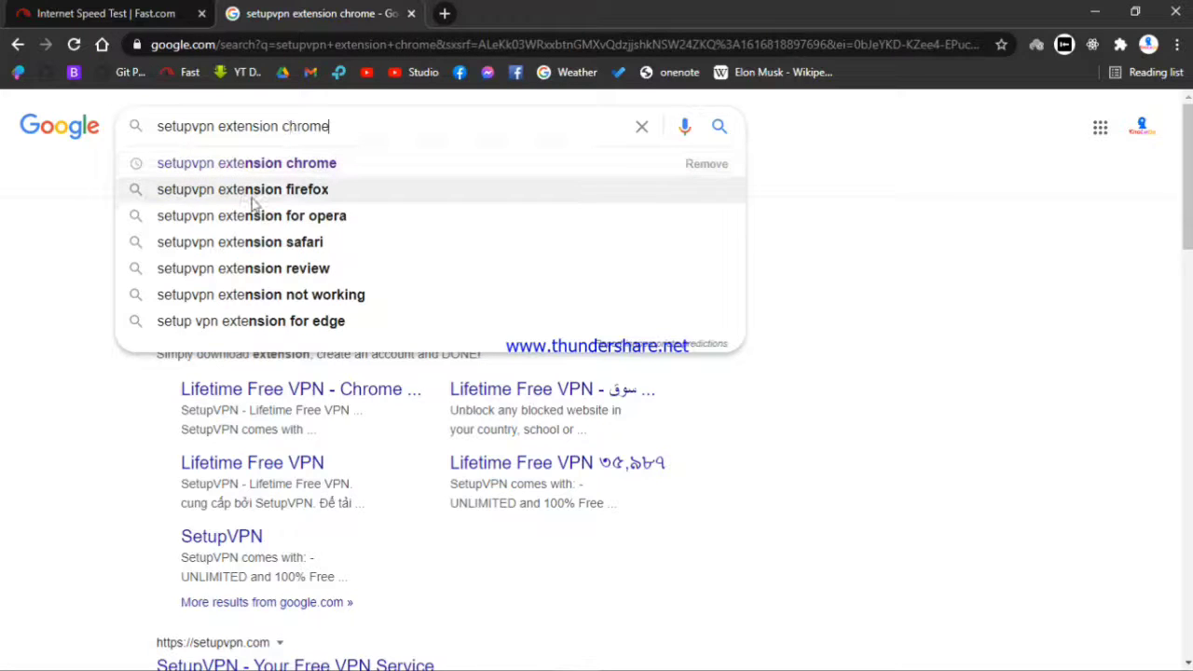
pyautogui.press('Return')
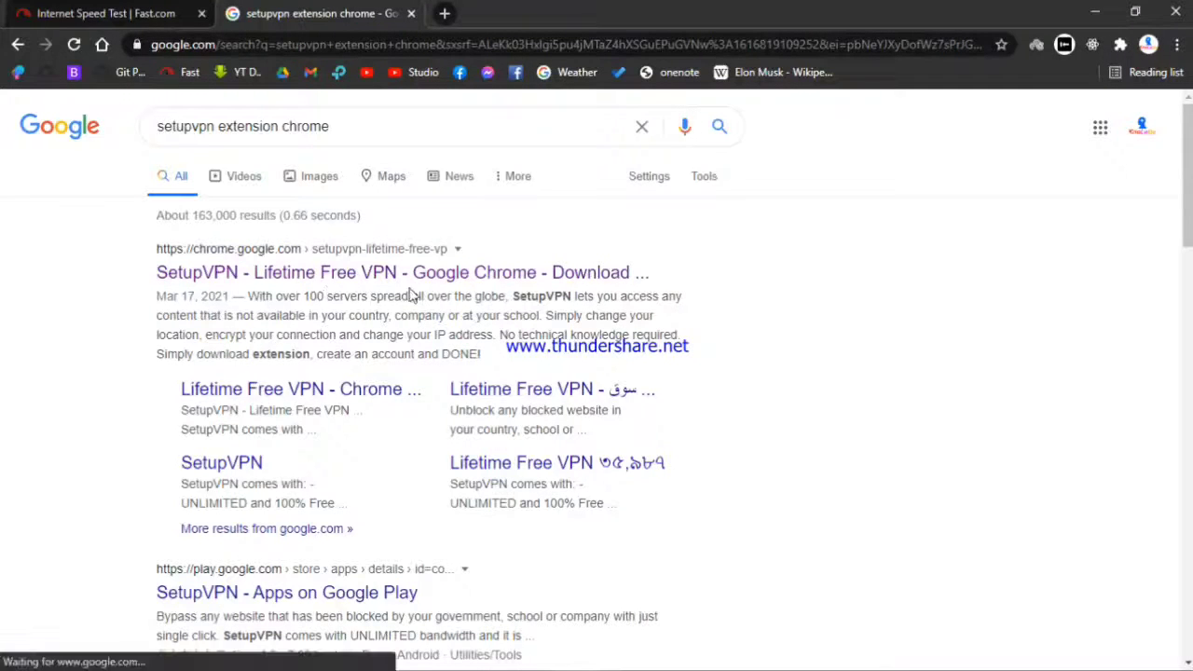
pyautogui.click(479, 272)
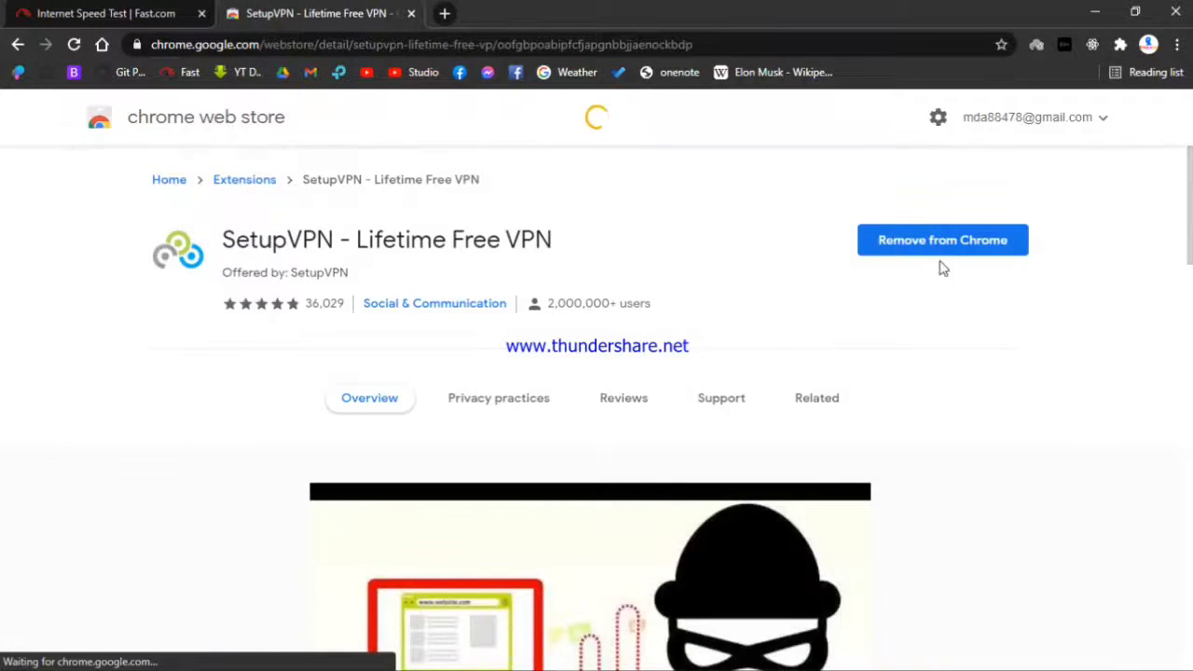
# Step: Remove the already installed SetupVPN - Lifetime Free VPN extension from Chrome and return to its web store page
pyautogui.click(893, 245)
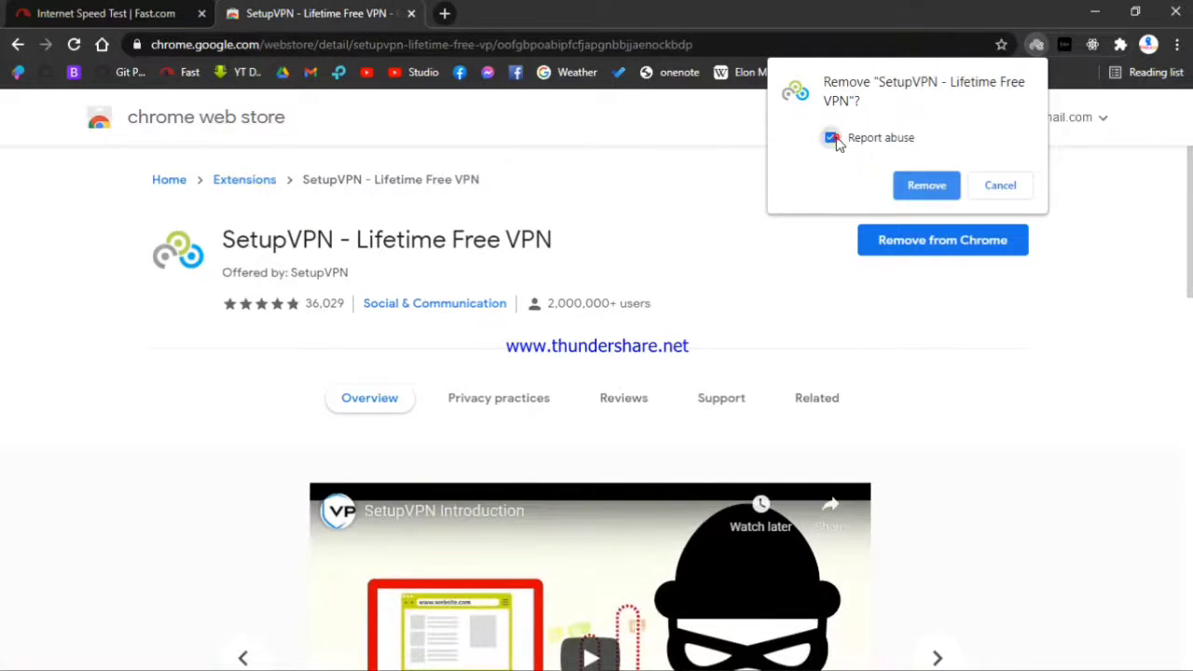
pyautogui.click(922, 193)
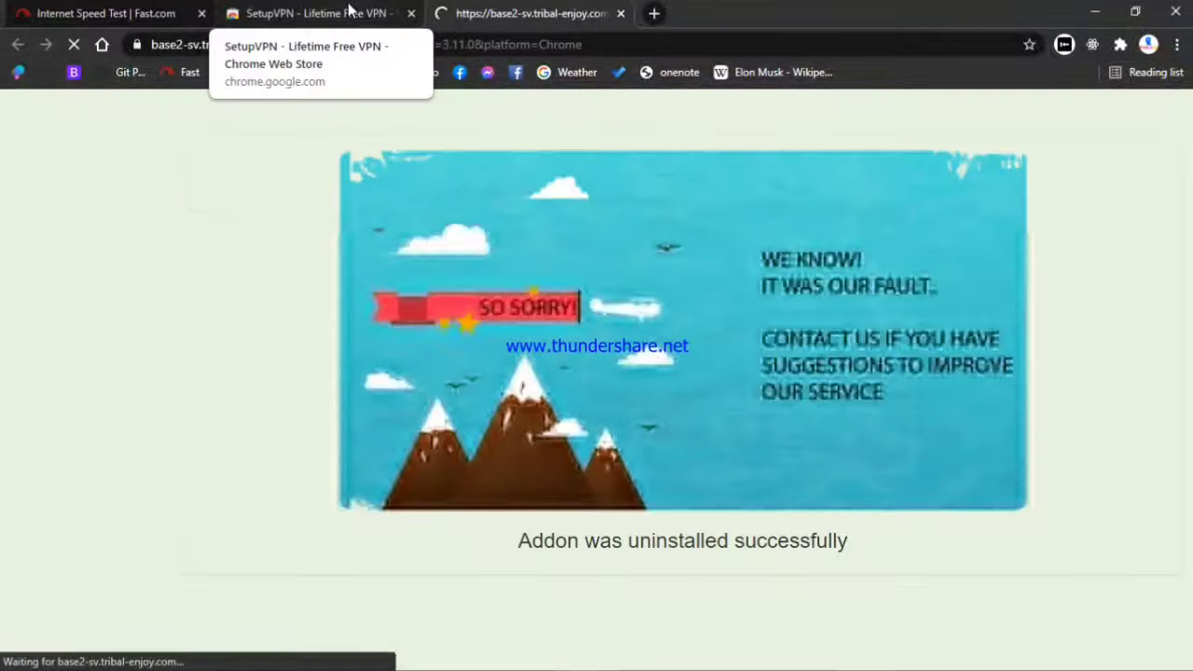
pyautogui.click(349, 11)
pyautogui.click(624, 13)
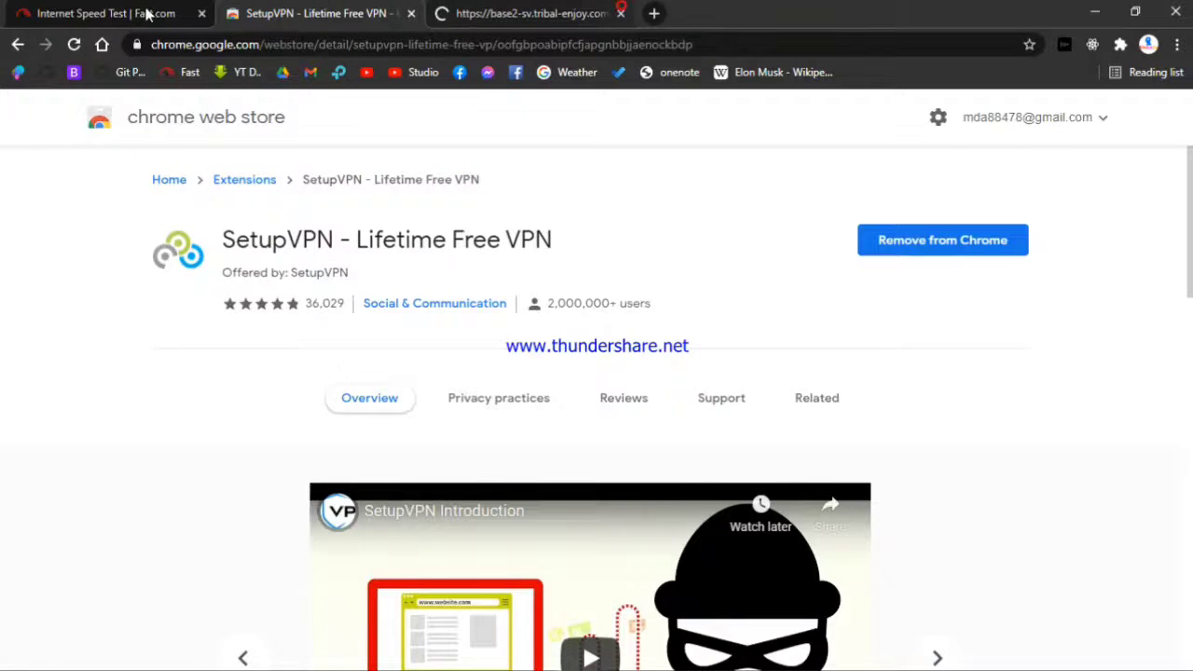
pyautogui.click(341, 11)
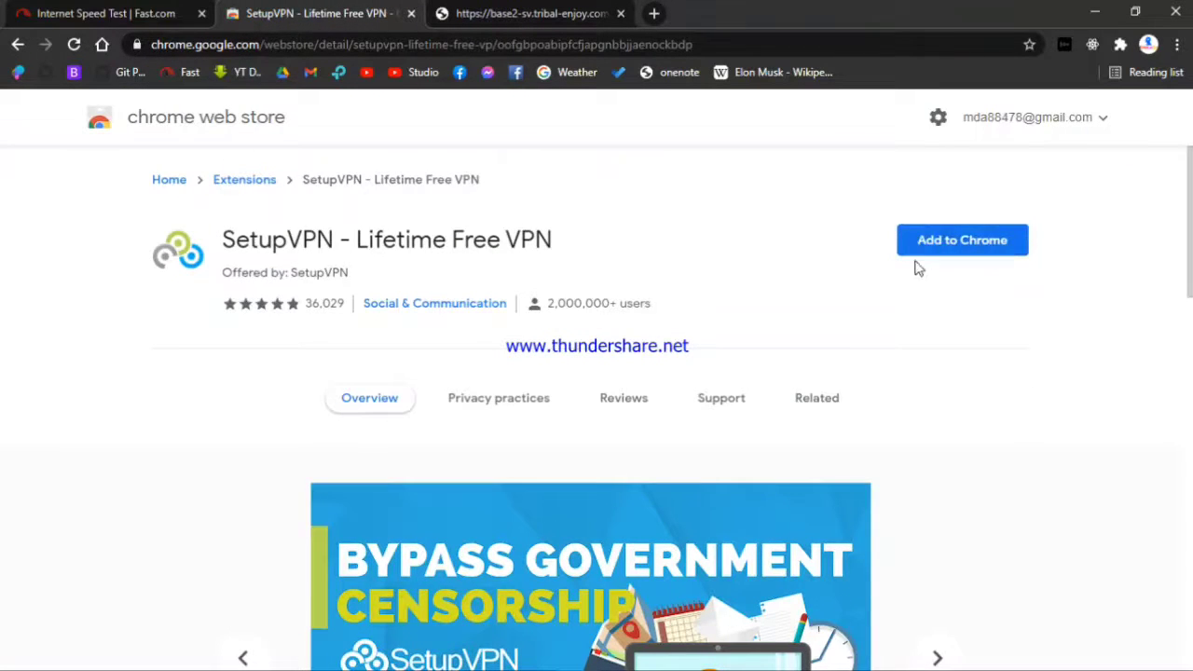
# Step: Add the SetupVPN - Lifetime Free VPN extension to Chrome and accept its requested permissions
pyautogui.click(966, 242)
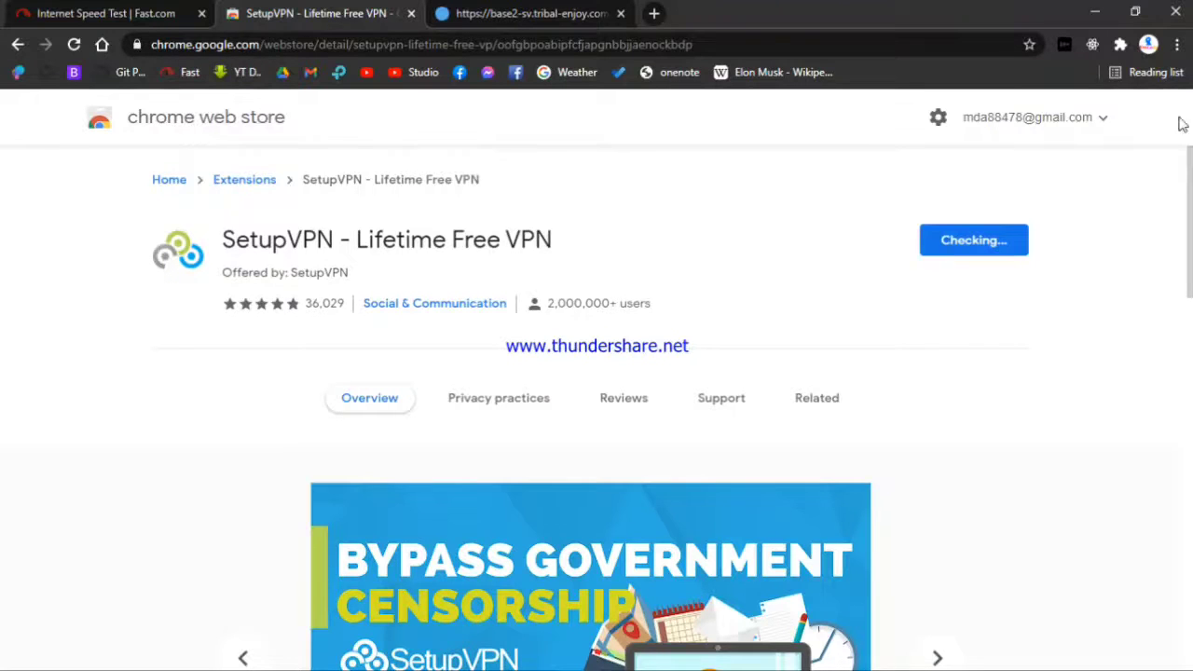
pyautogui.scroll(-1, 919, 314)
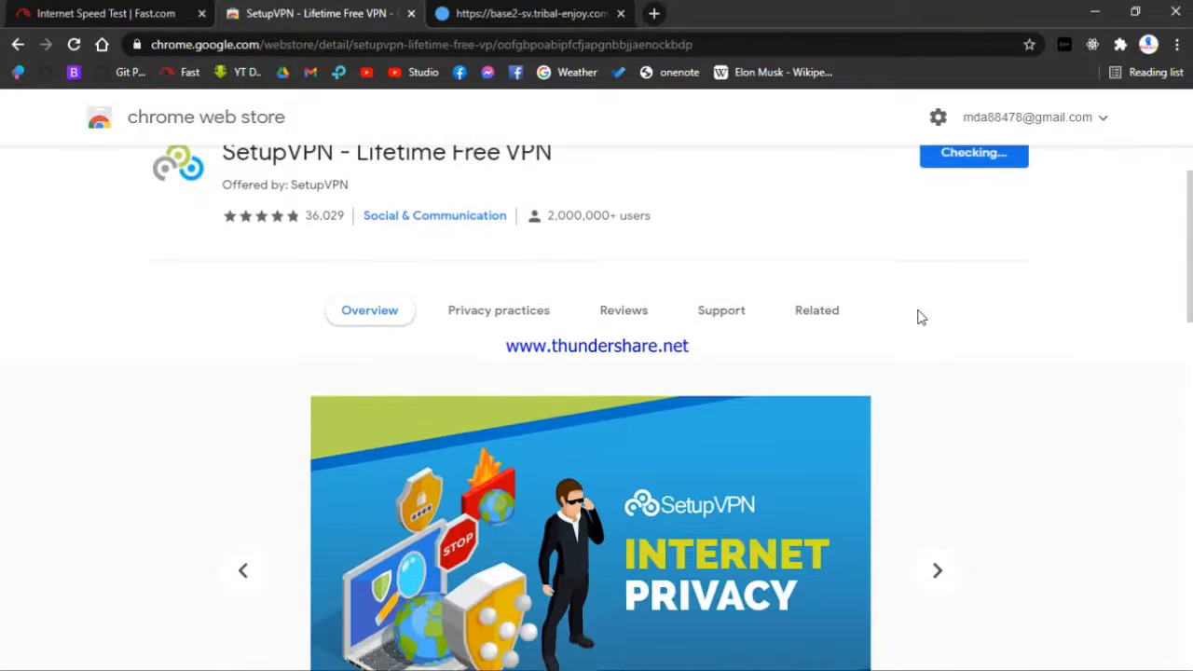
pyautogui.scroll(1, 914, 330)
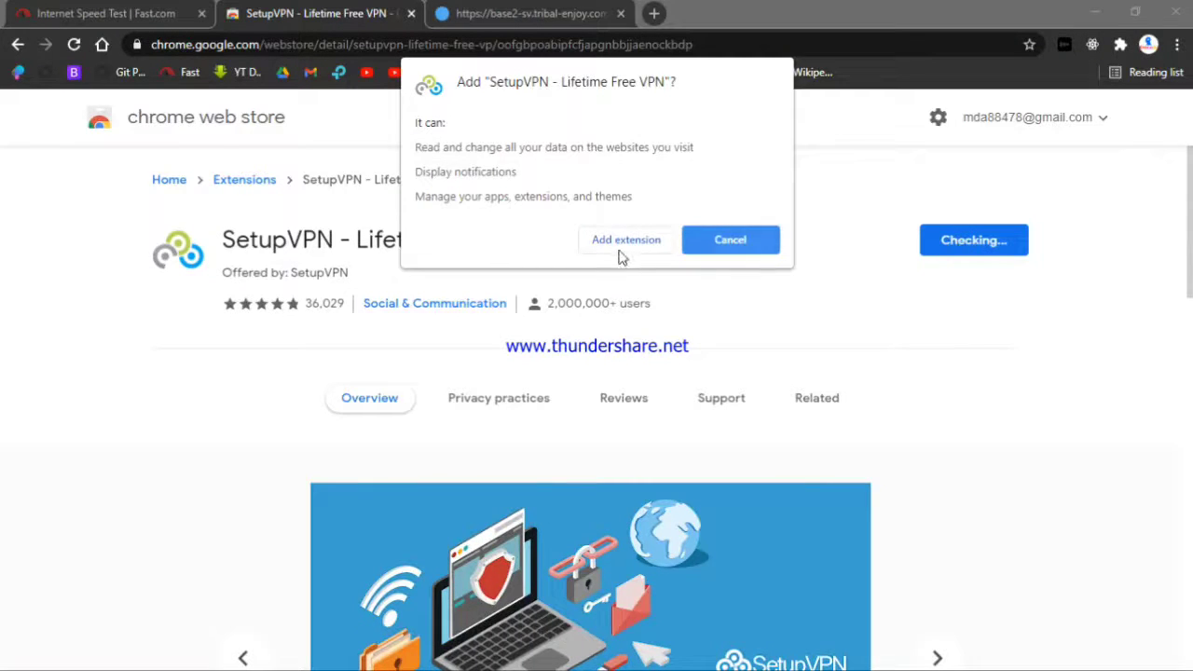
pyautogui.click(625, 250)
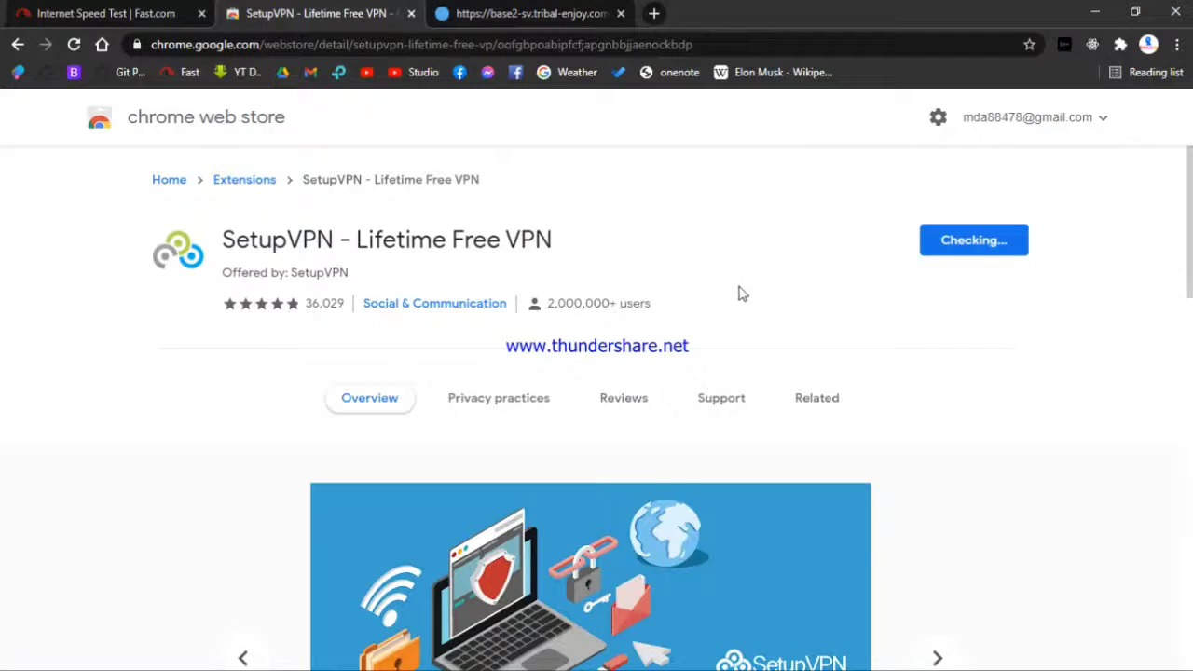
pyautogui.scroll(-1, 762, 261)
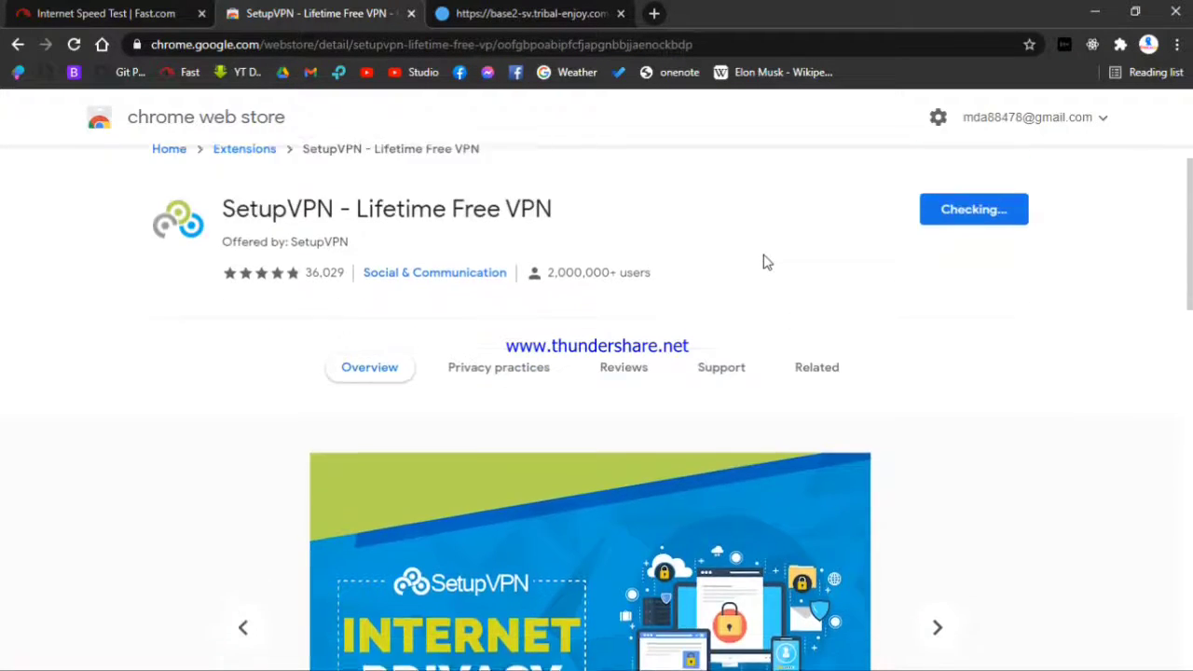
pyautogui.scroll(1, 765, 261)
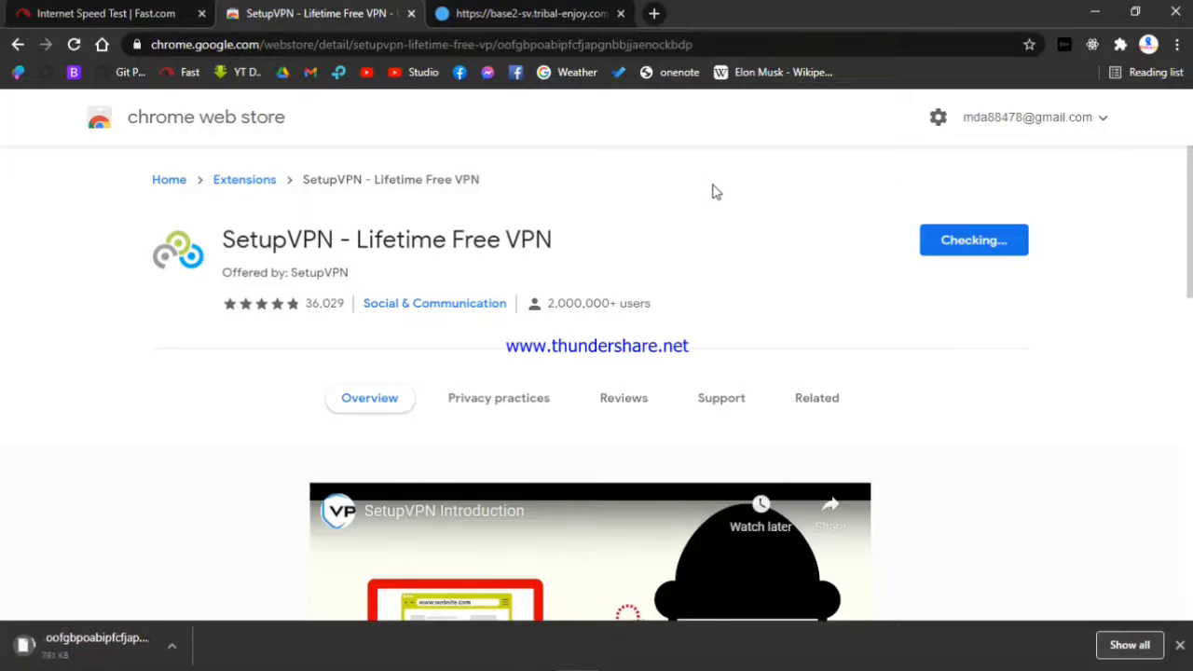
pyautogui.scroll(-2, 609, 266)
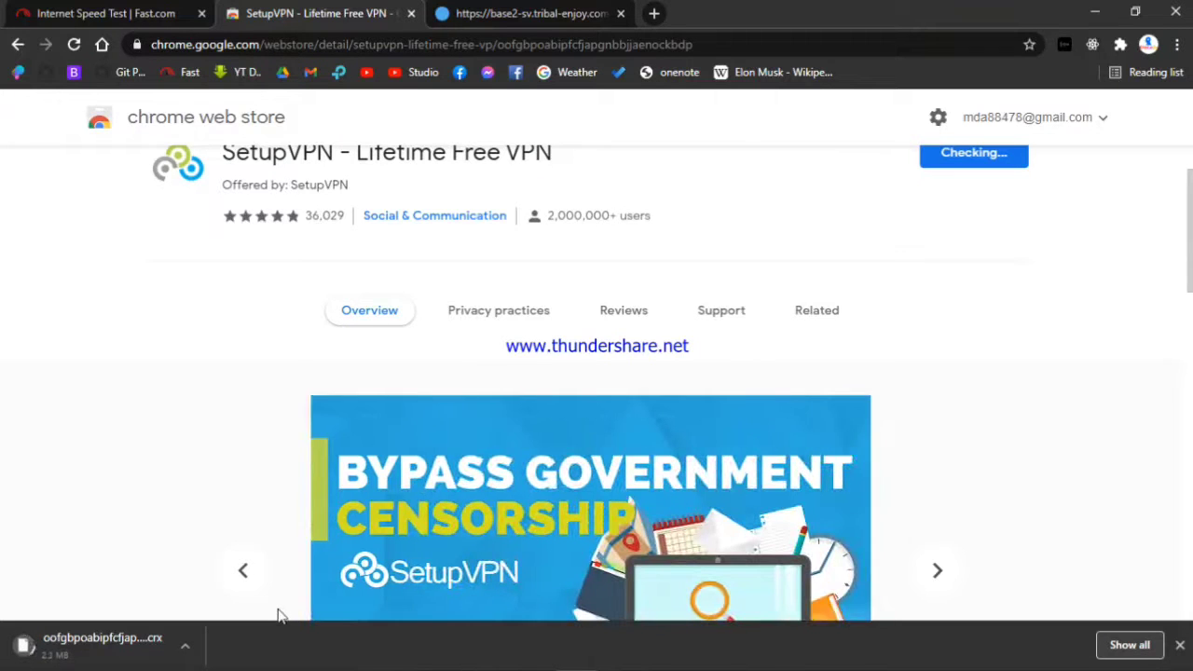
pyautogui.scroll(-4, 559, 363)
pyautogui.scroll(5, 562, 358)
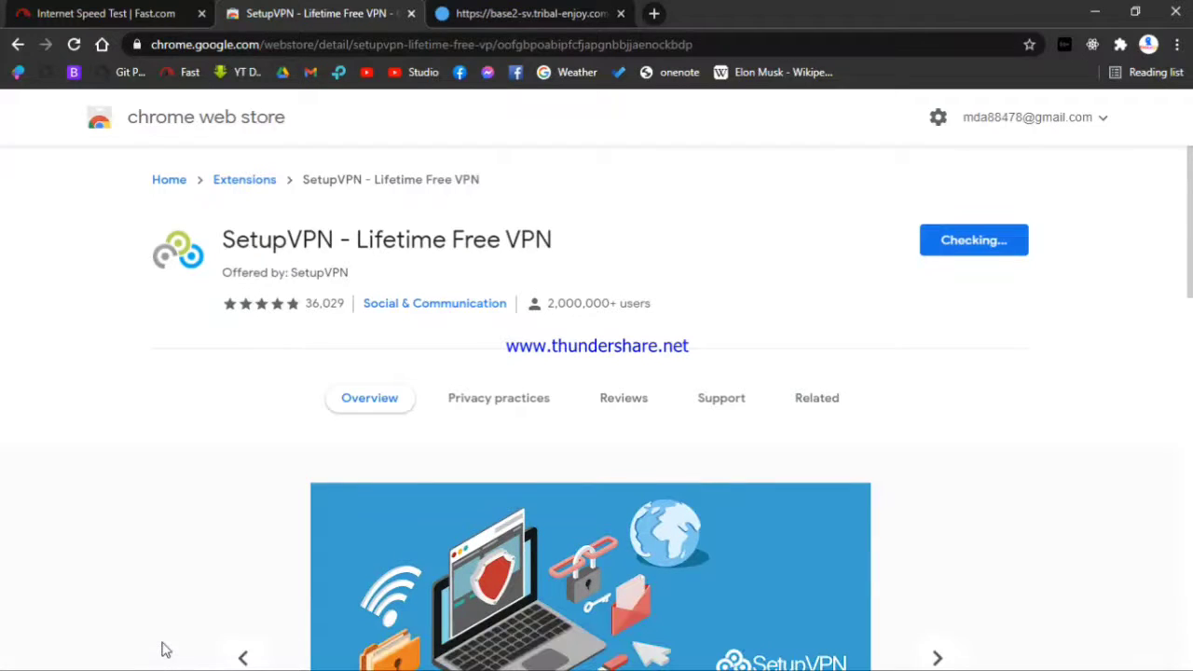
pyautogui.scroll(-2, 671, 393)
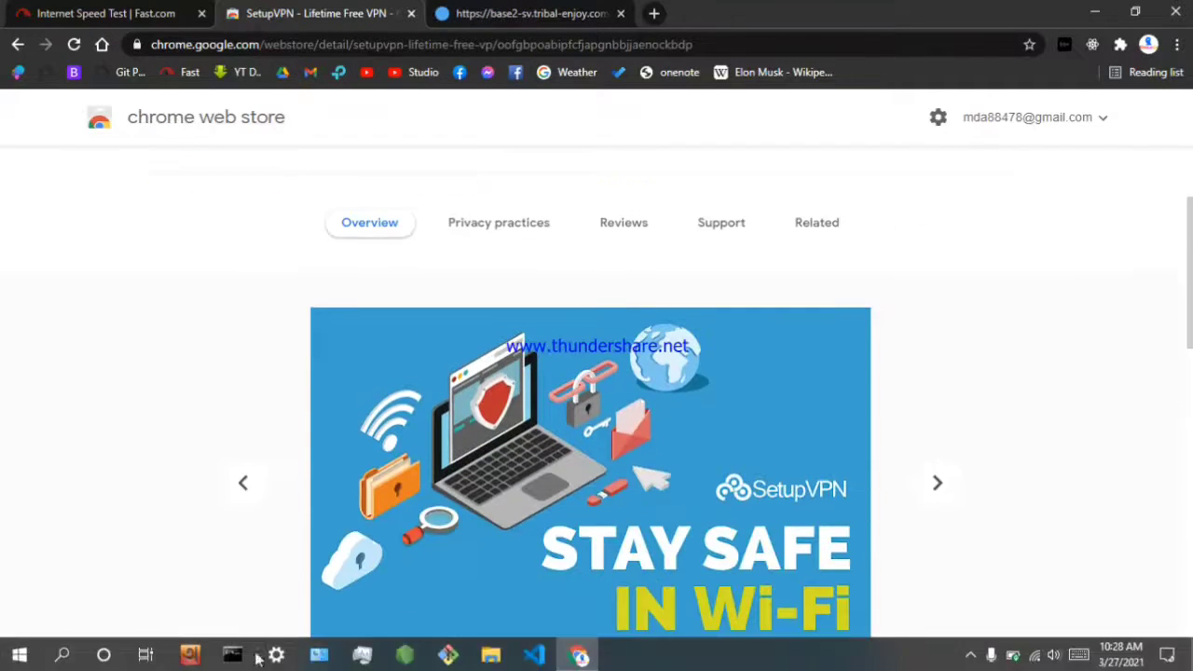
pyautogui.scroll(2, 753, 240)
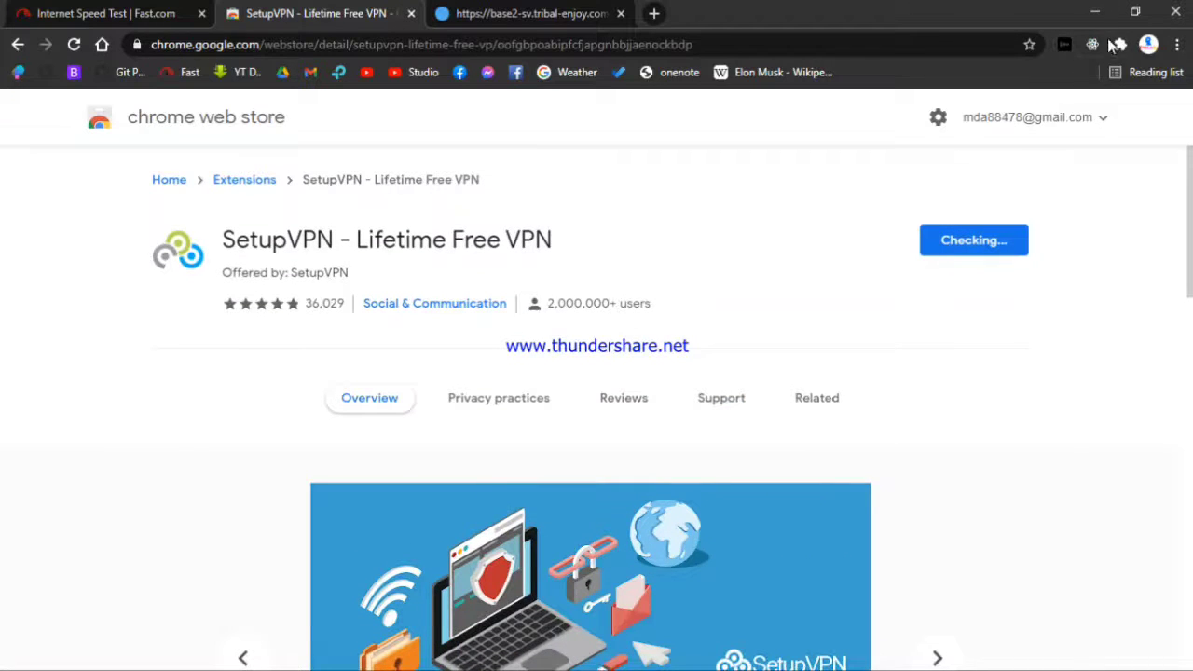
pyautogui.click(1119, 45)
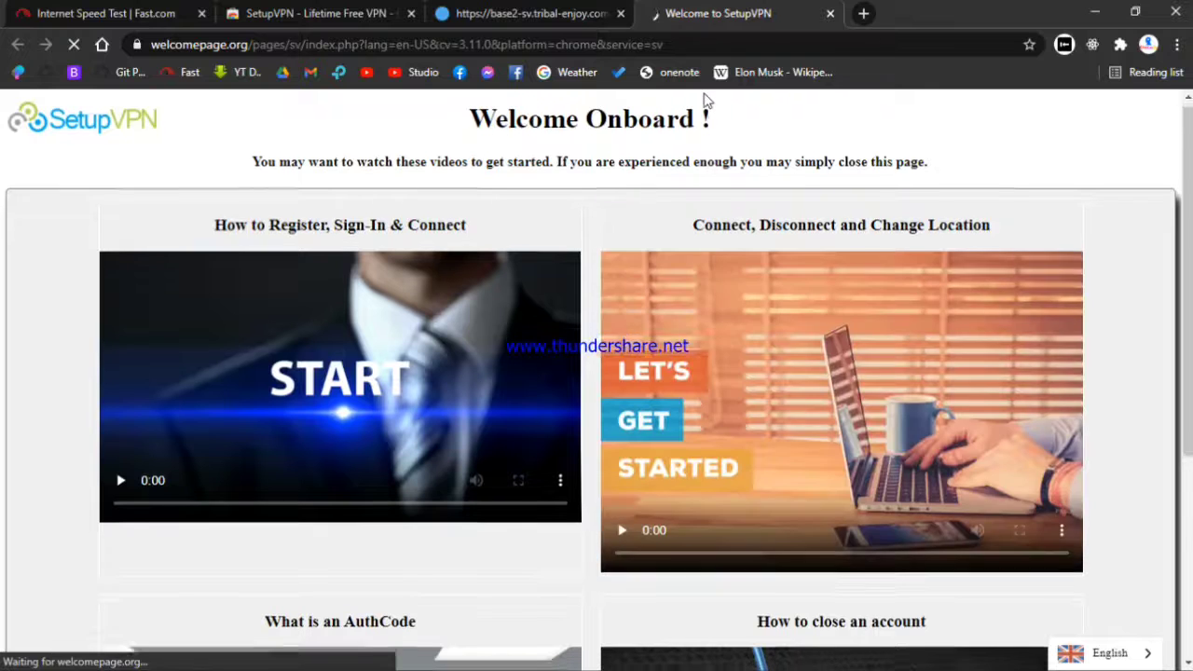
# Step: Skim the getting-started videos on the SetupVPN welcome page and close that page
pyautogui.scroll(-3, 703, 116)
pyautogui.scroll(3, 703, 119)
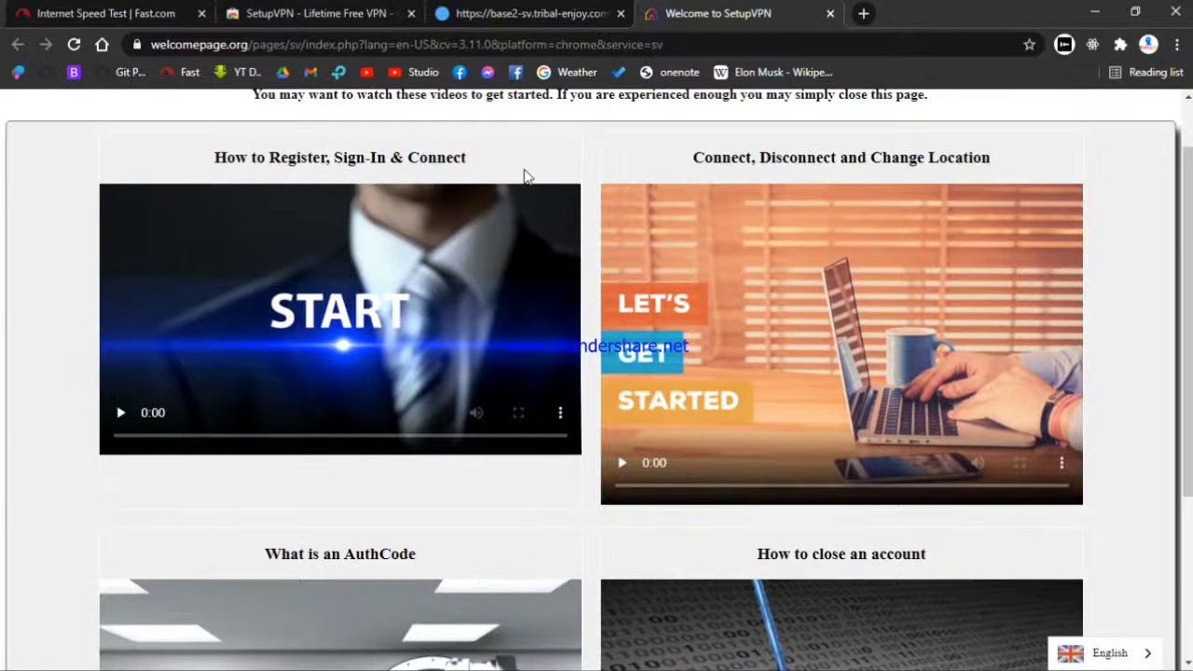
pyautogui.scroll(1, 335, 224)
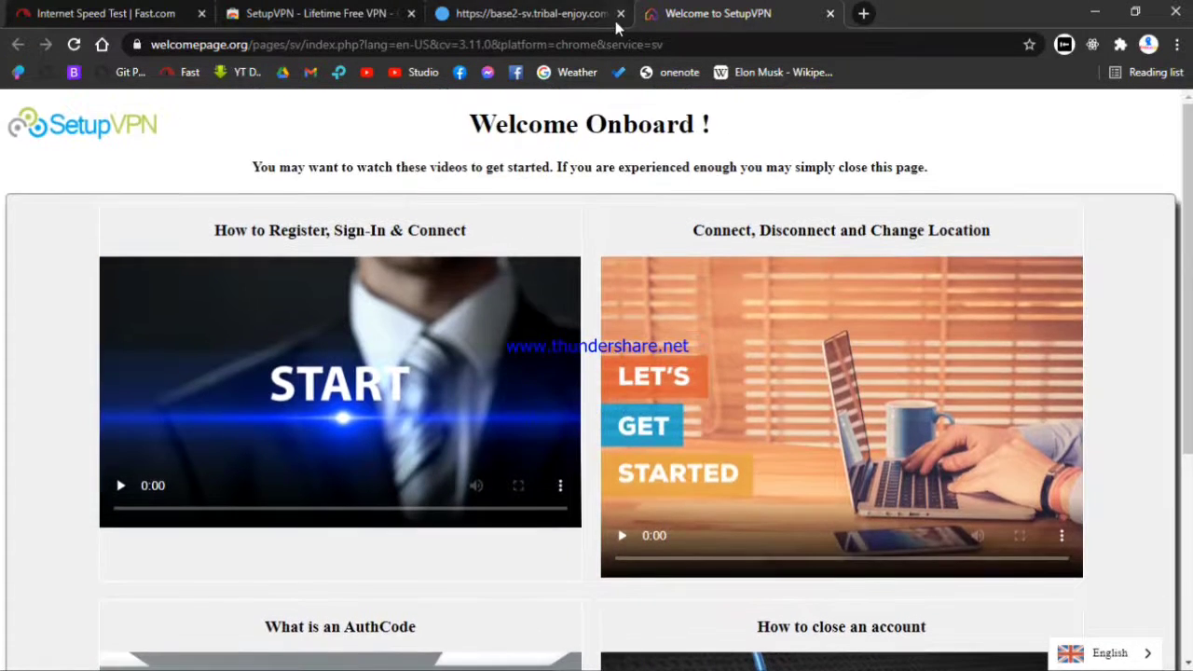
pyautogui.click(829, 13)
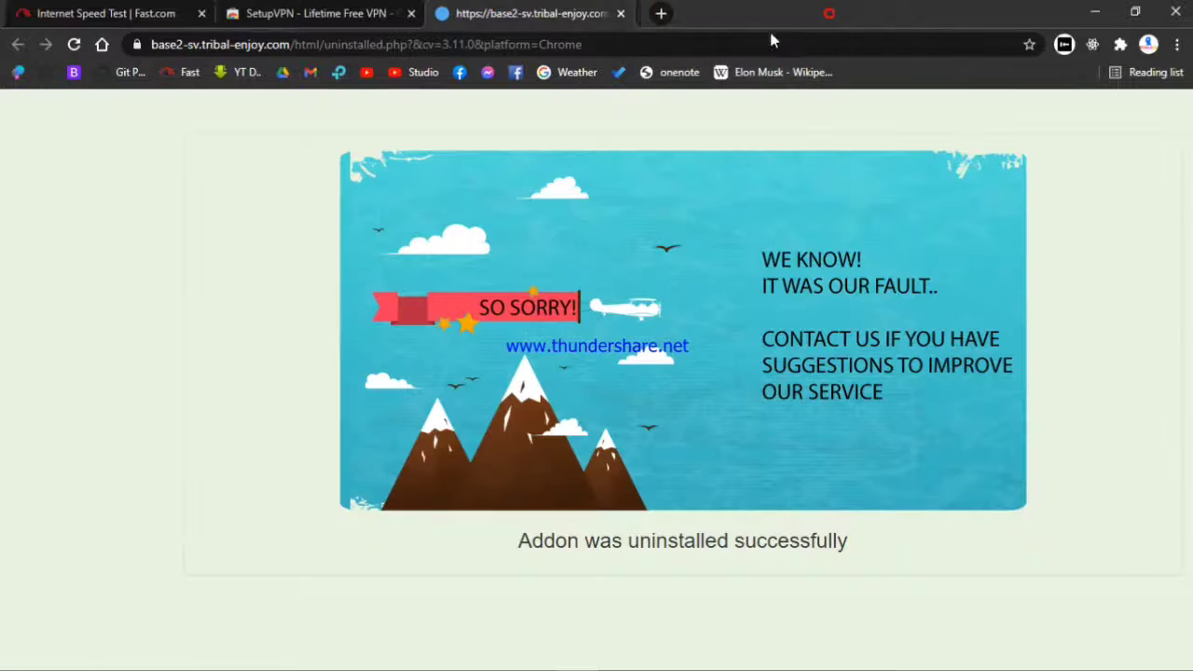
# Step: Pin the SetupVPN - Lifetime Free VPN extension to the browser toolbar and open its popup
pyautogui.click(1120, 44)
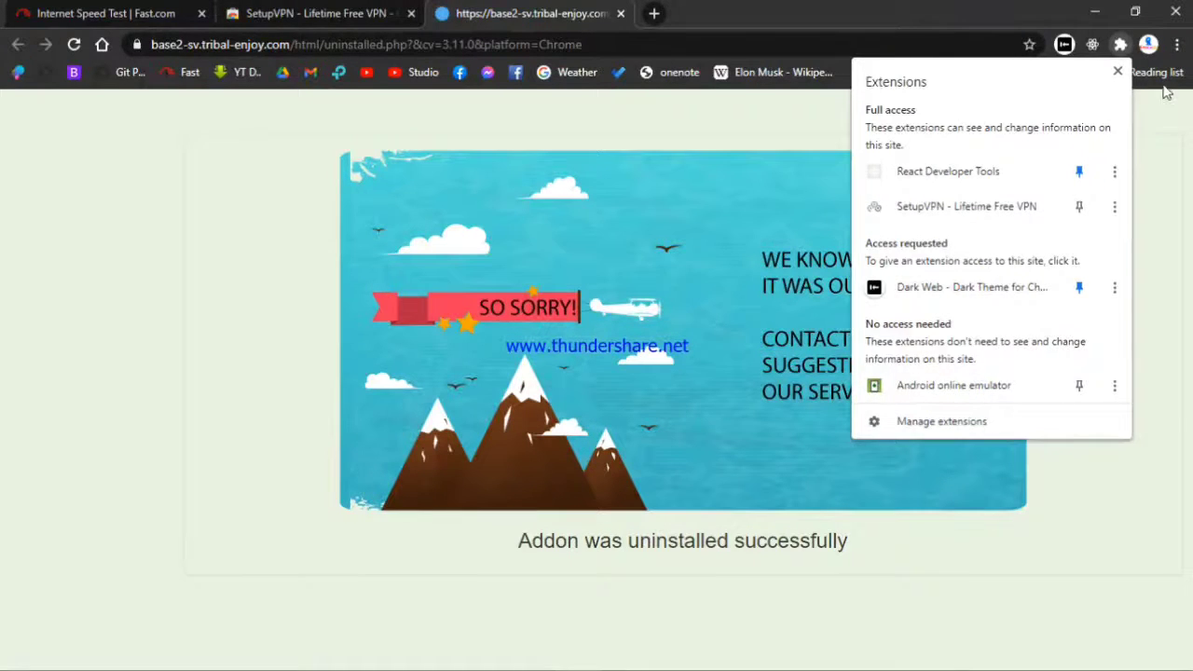
pyautogui.click(1178, 46)
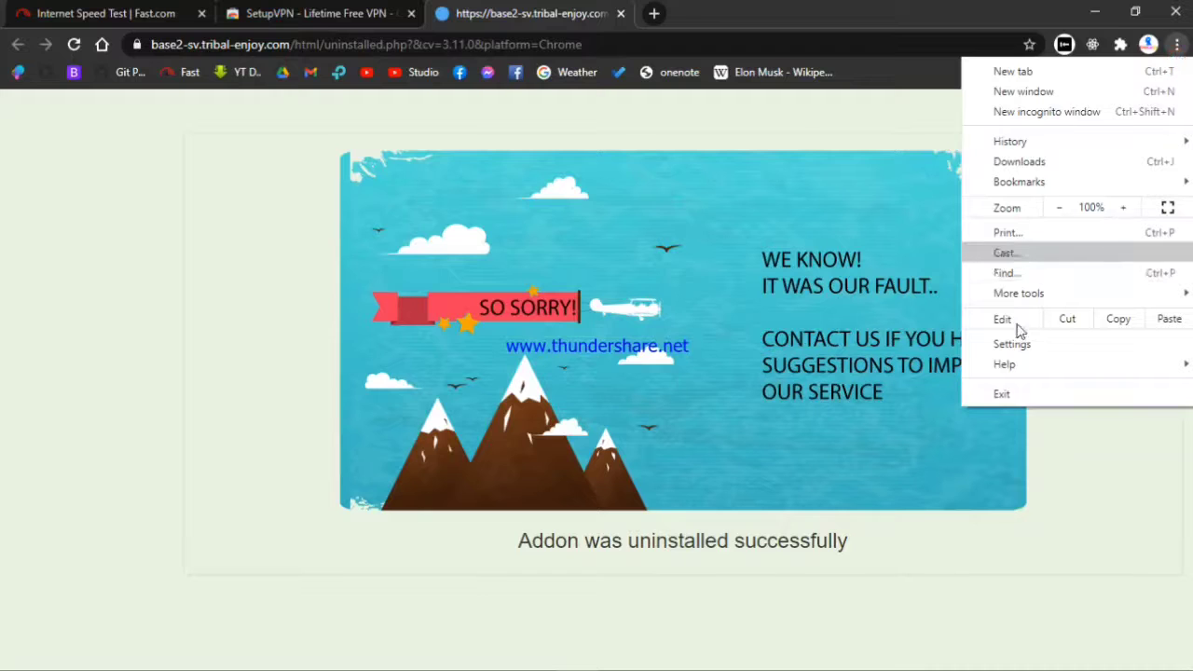
pyautogui.click(941, 121)
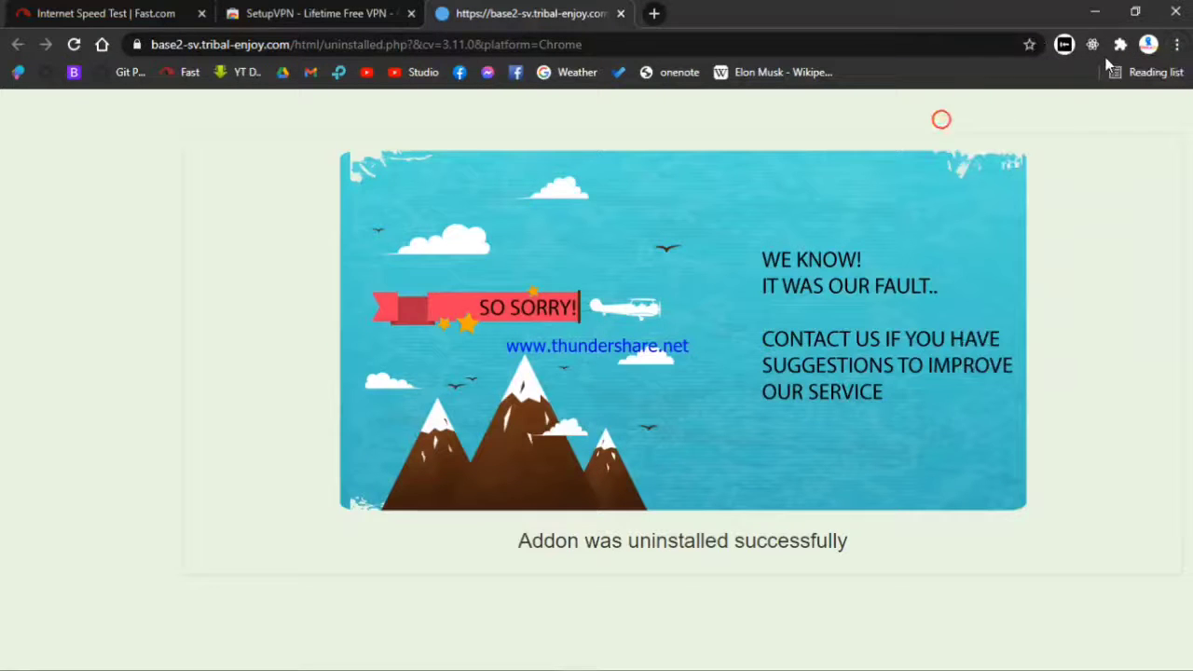
pyautogui.click(1122, 45)
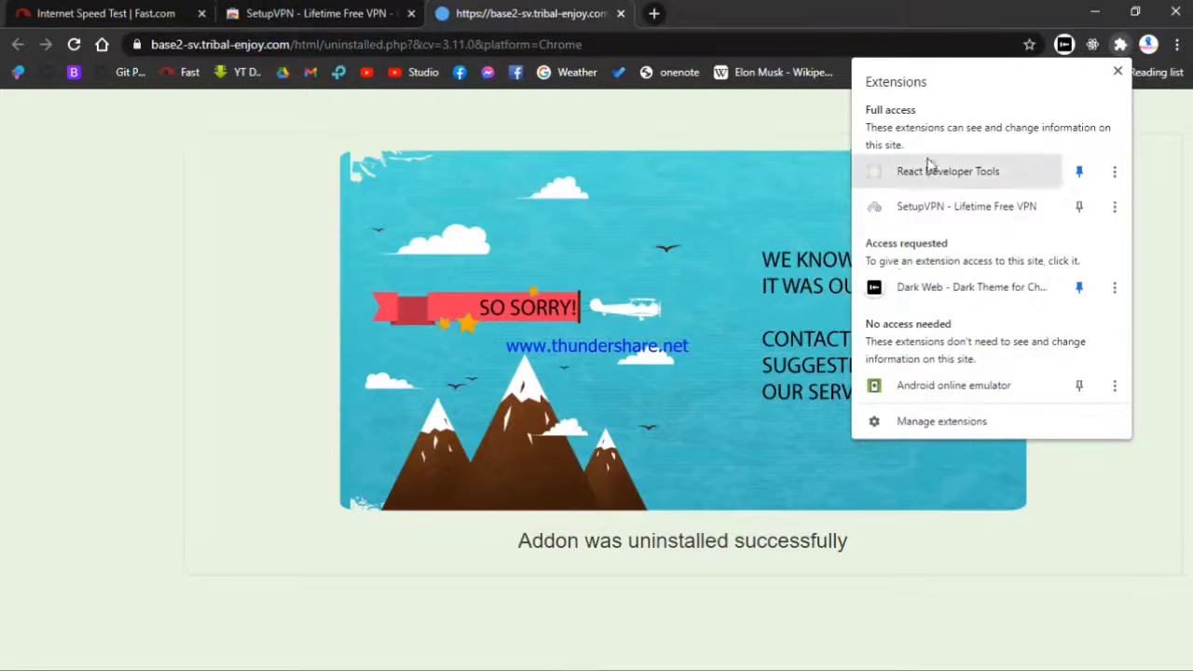
pyautogui.click(1078, 206)
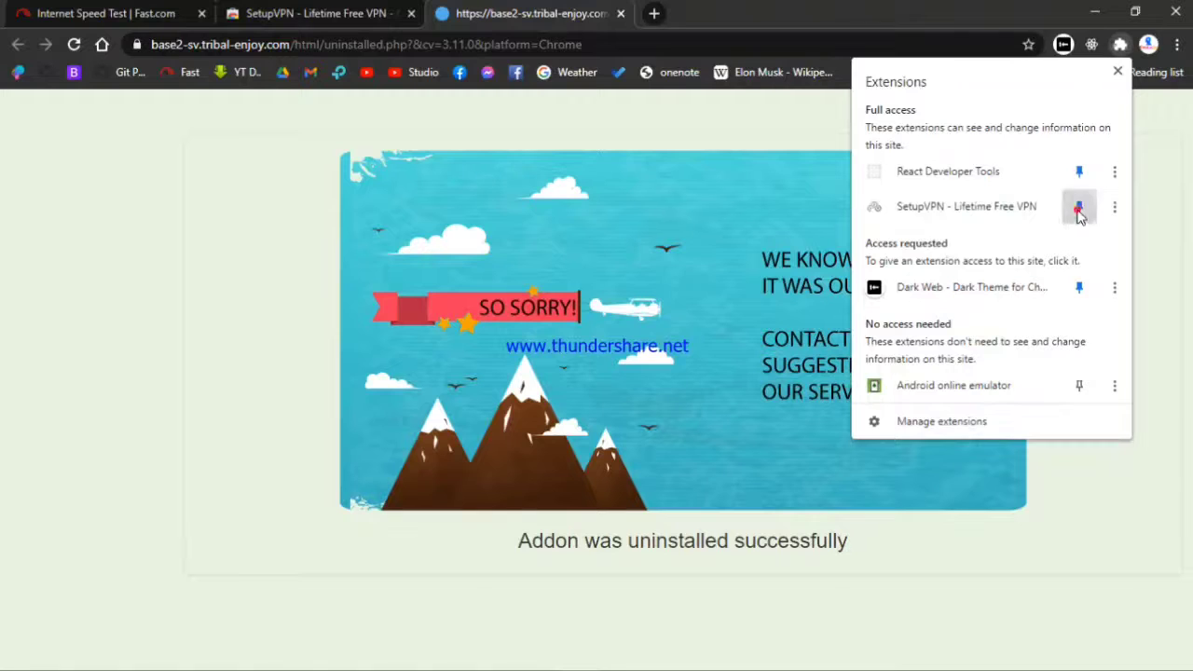
pyautogui.click(1092, 45)
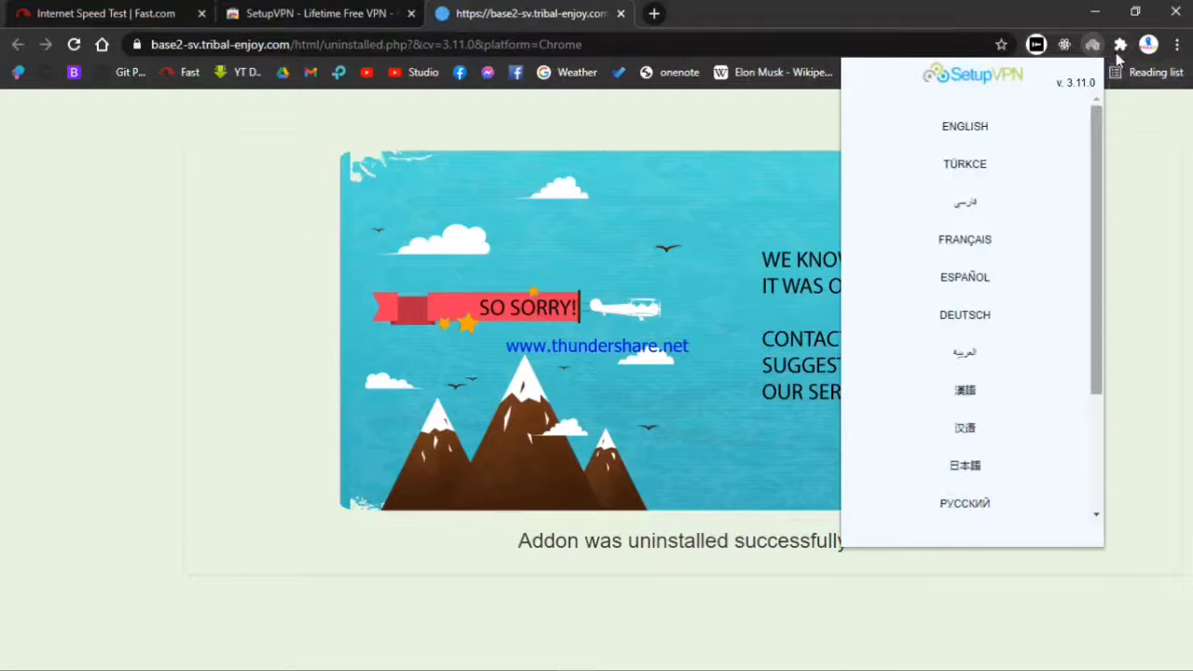
pyautogui.click(1120, 47)
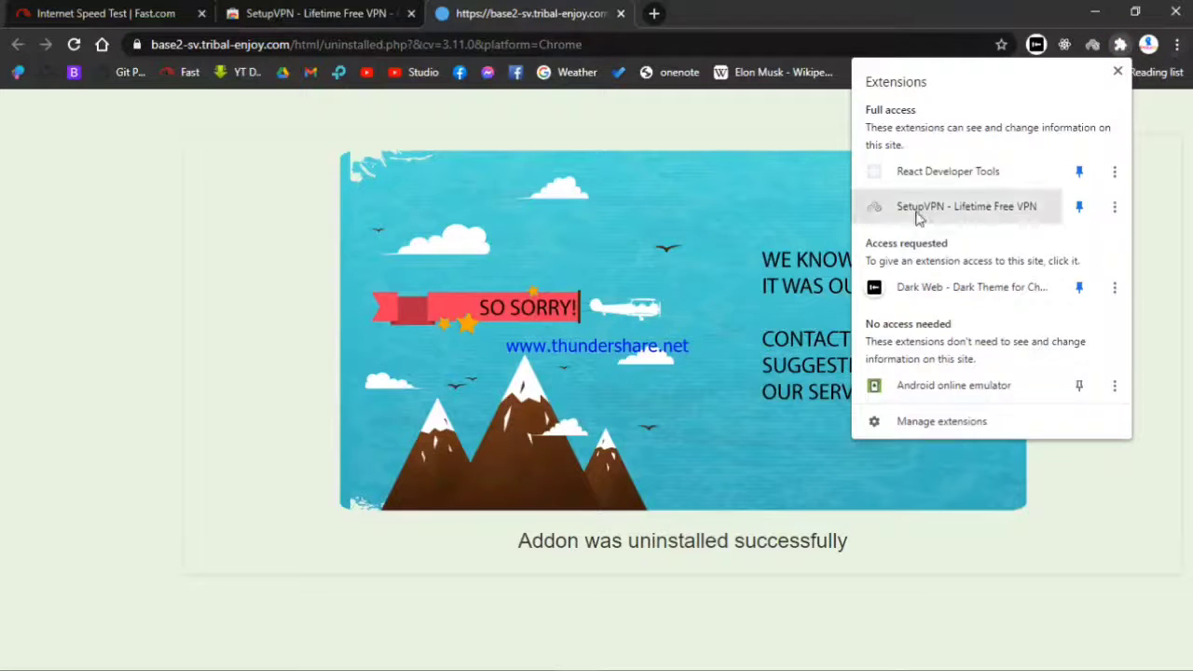
pyautogui.click(1180, 46)
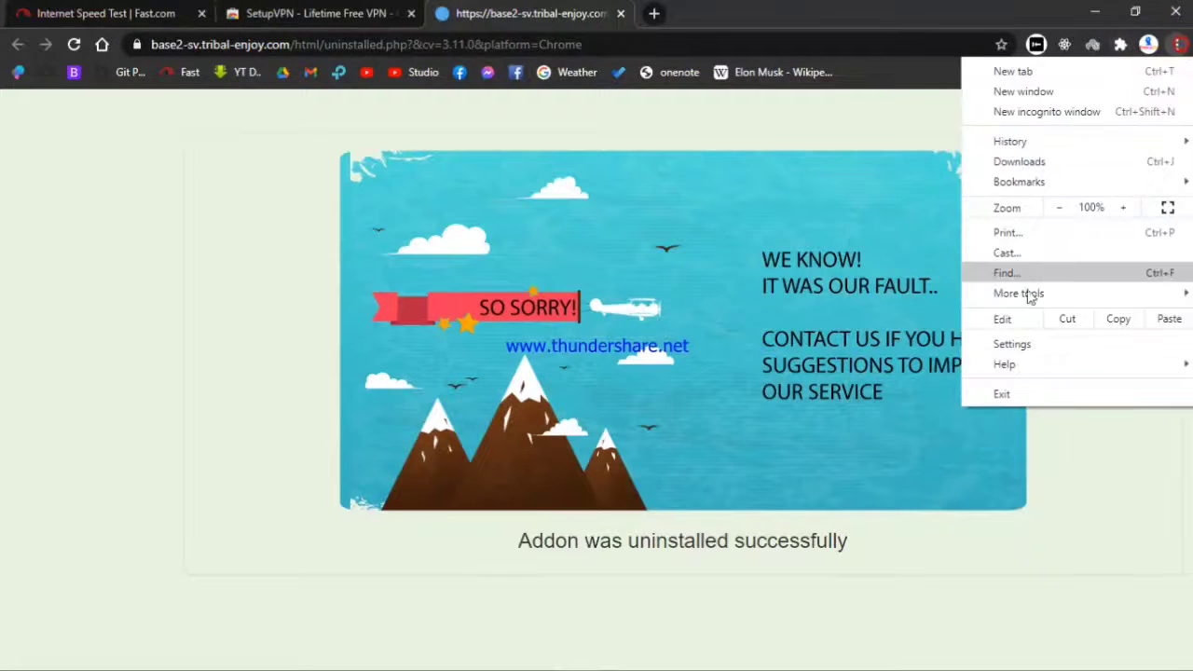
pyautogui.click(1014, 344)
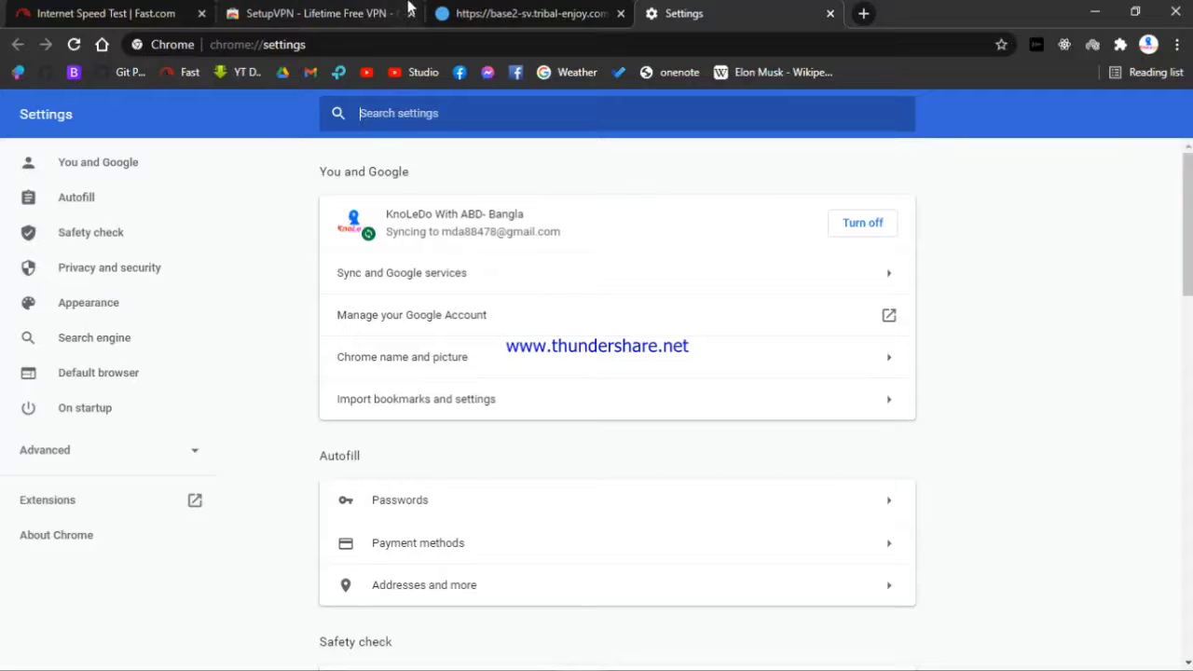
pyautogui.click(522, 14)
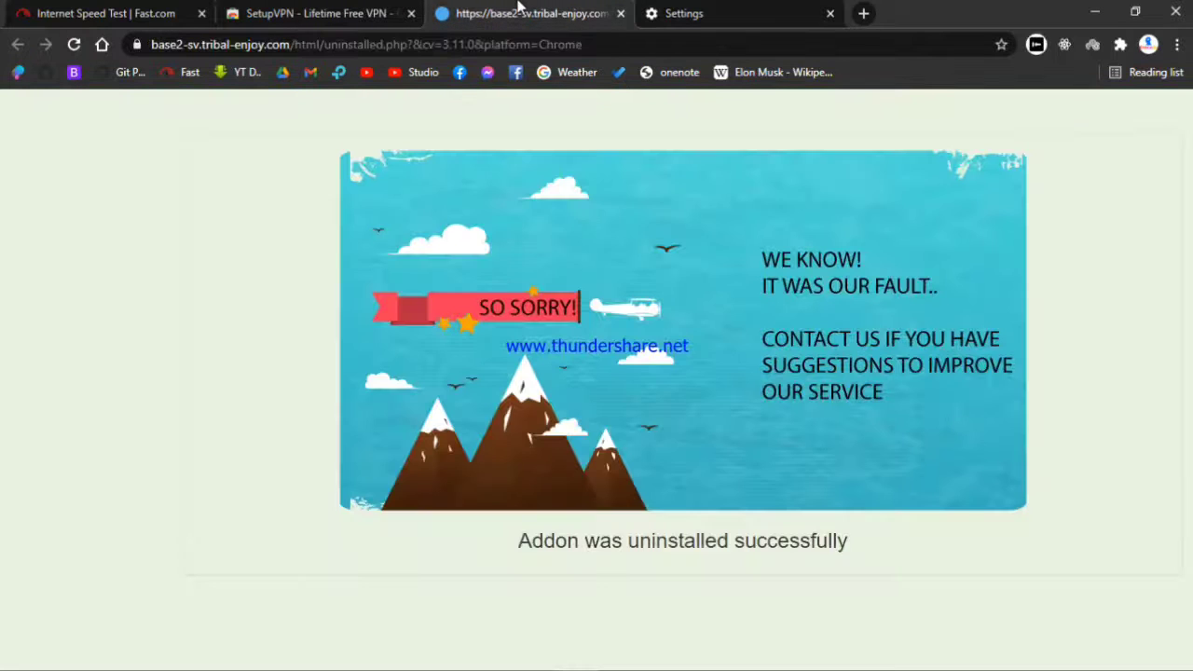
pyautogui.click(685, 13)
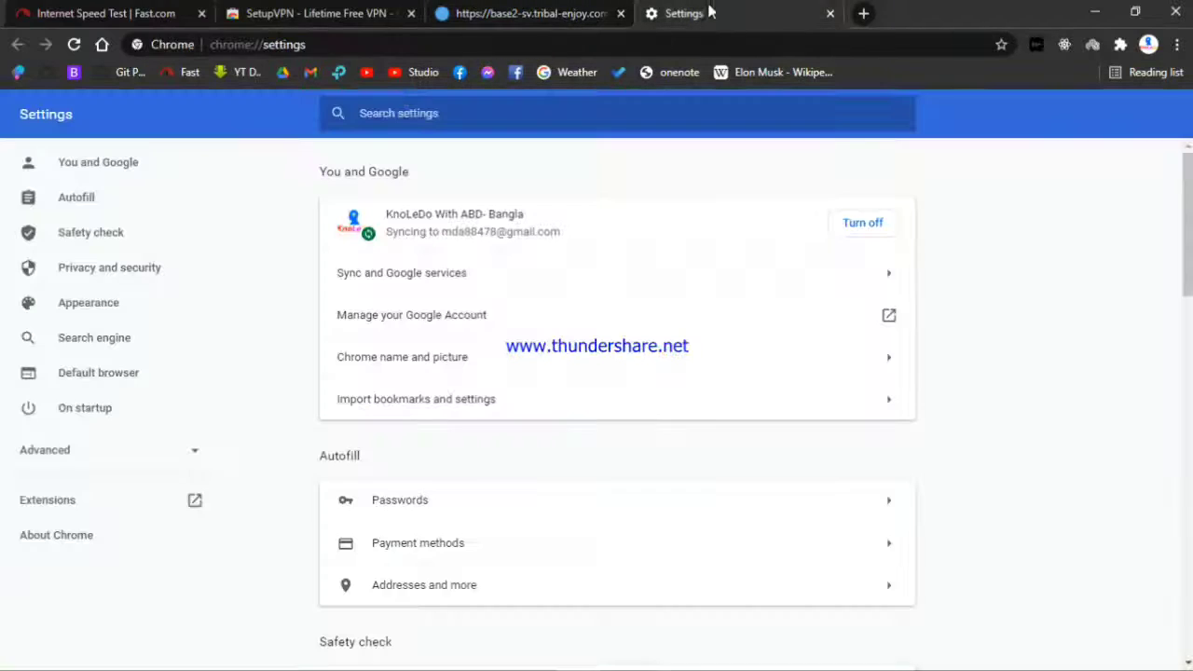
pyautogui.click(347, 17)
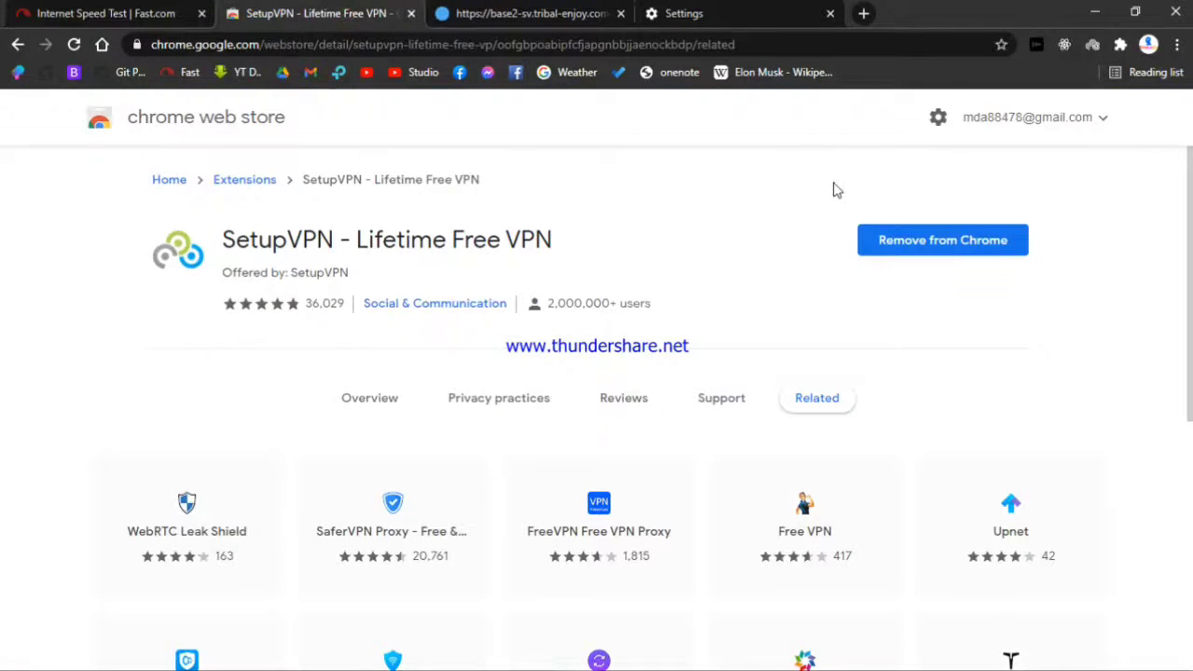
pyautogui.click(452, 9)
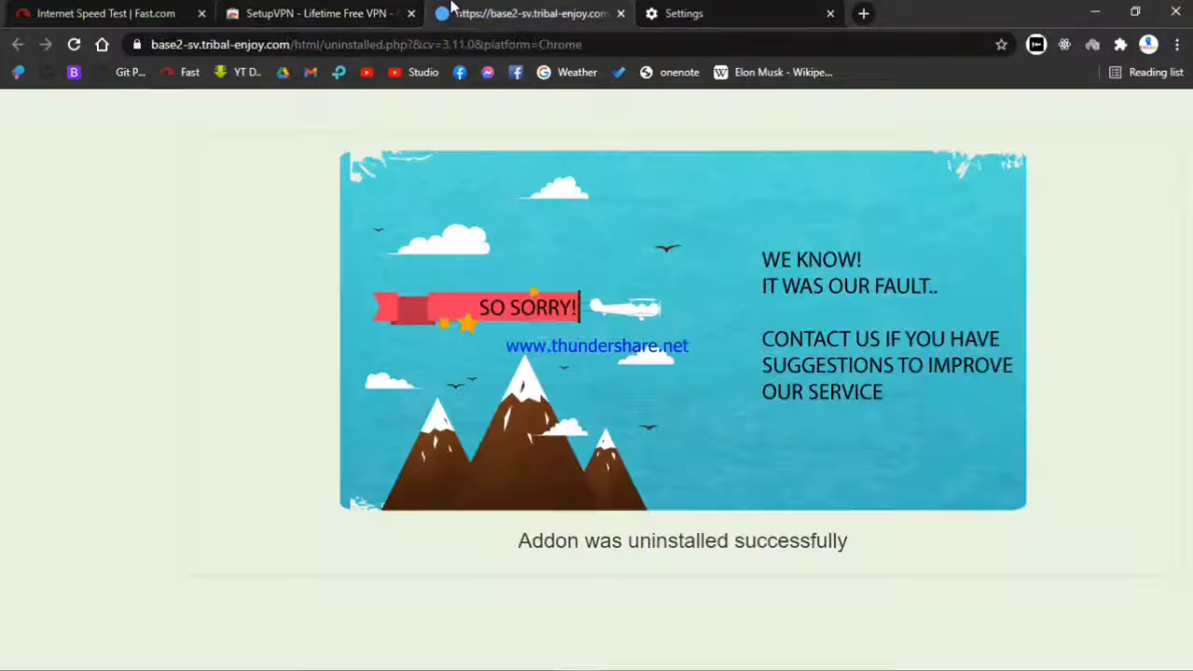
# Step: Return to the SetupVPN web store page, open the pinned extension and choose English as its language
pyautogui.click(346, 11)
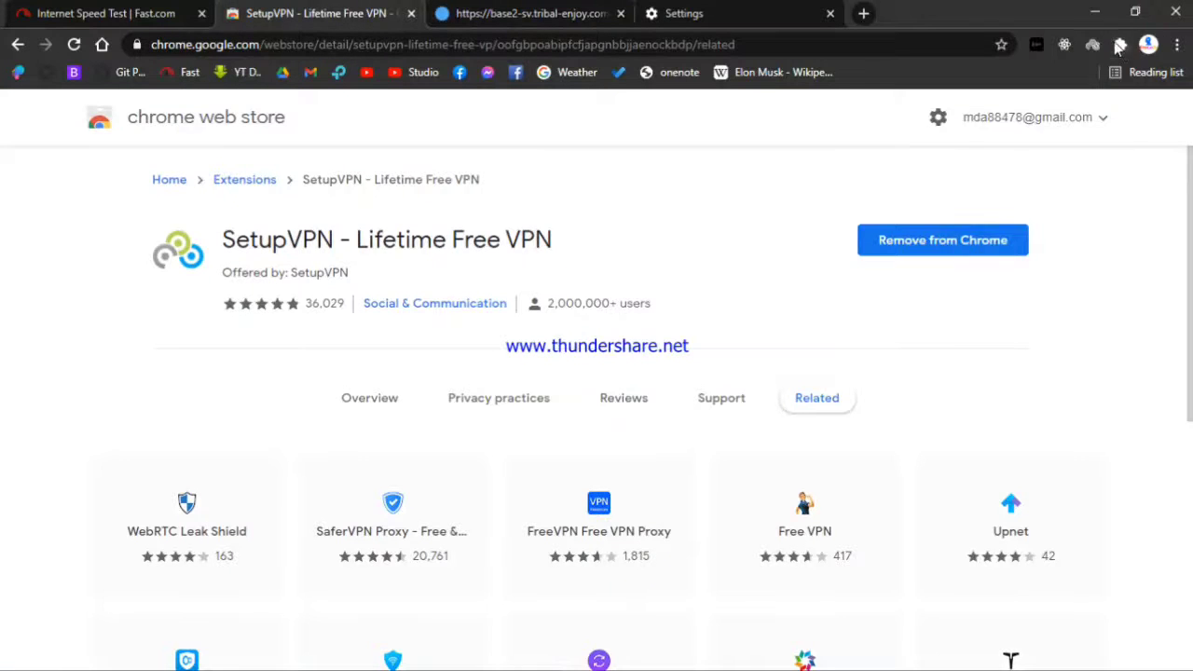
pyautogui.click(1119, 45)
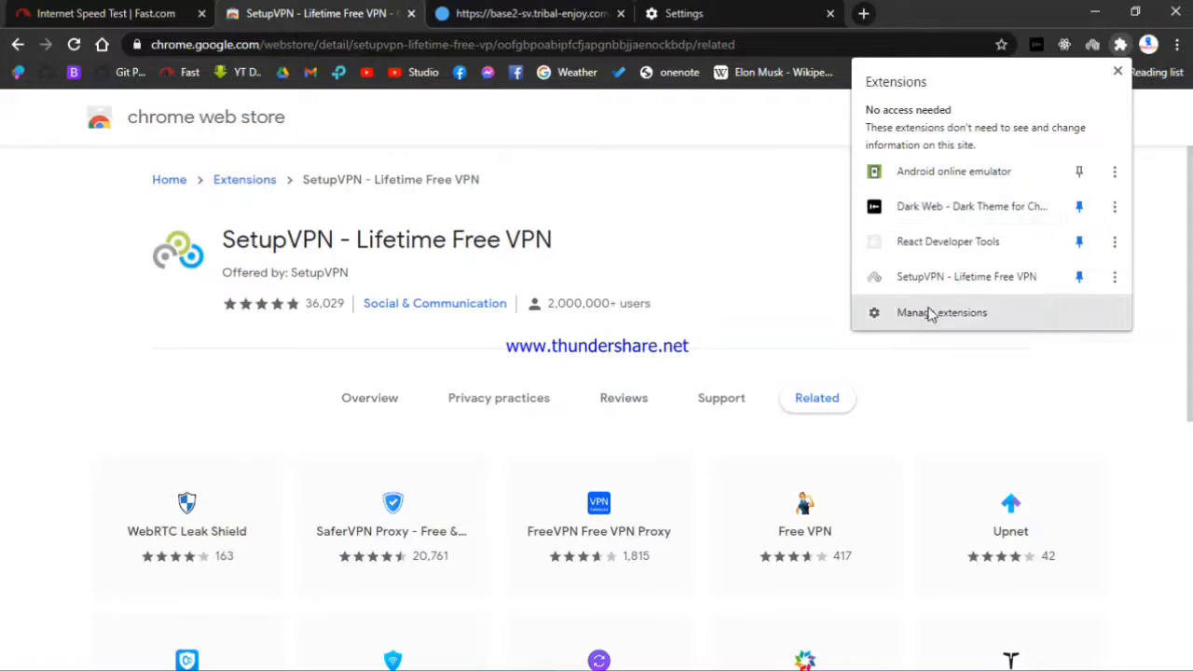
pyautogui.press('Escape')
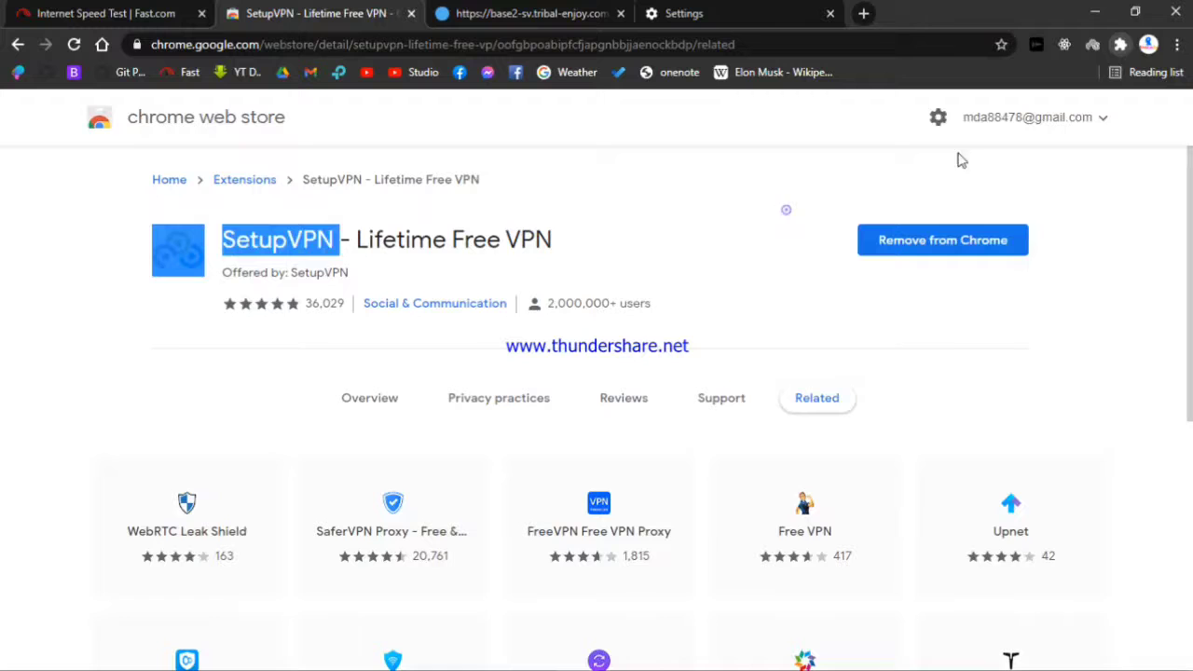
pyautogui.click(1091, 46)
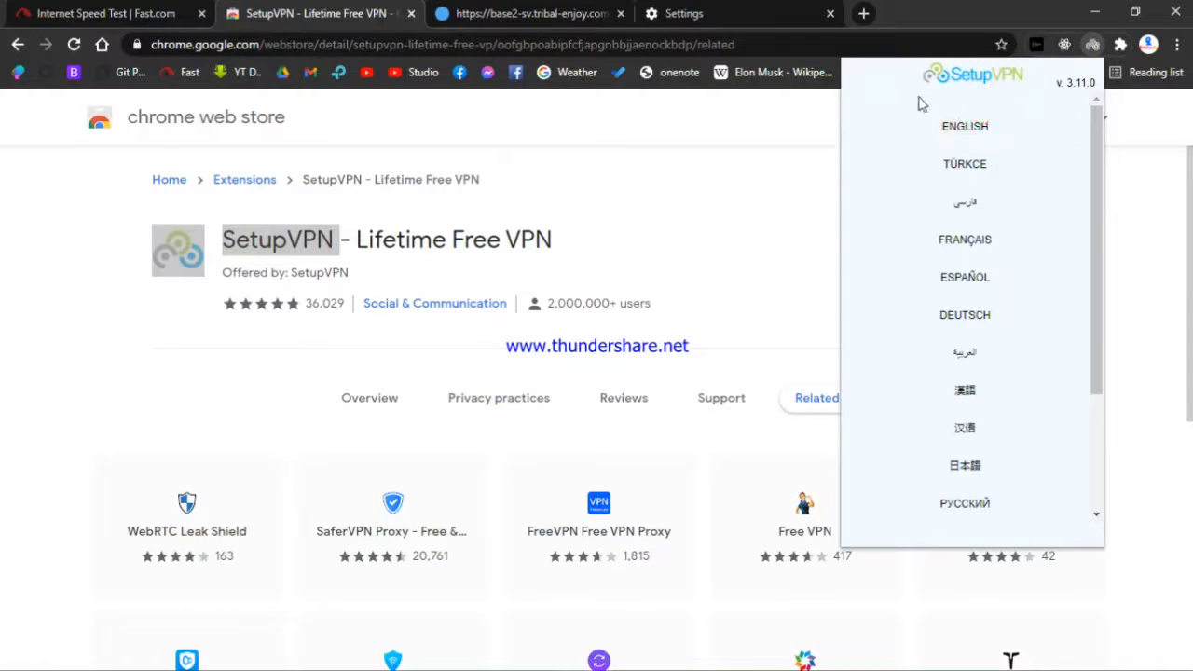
pyautogui.click(959, 132)
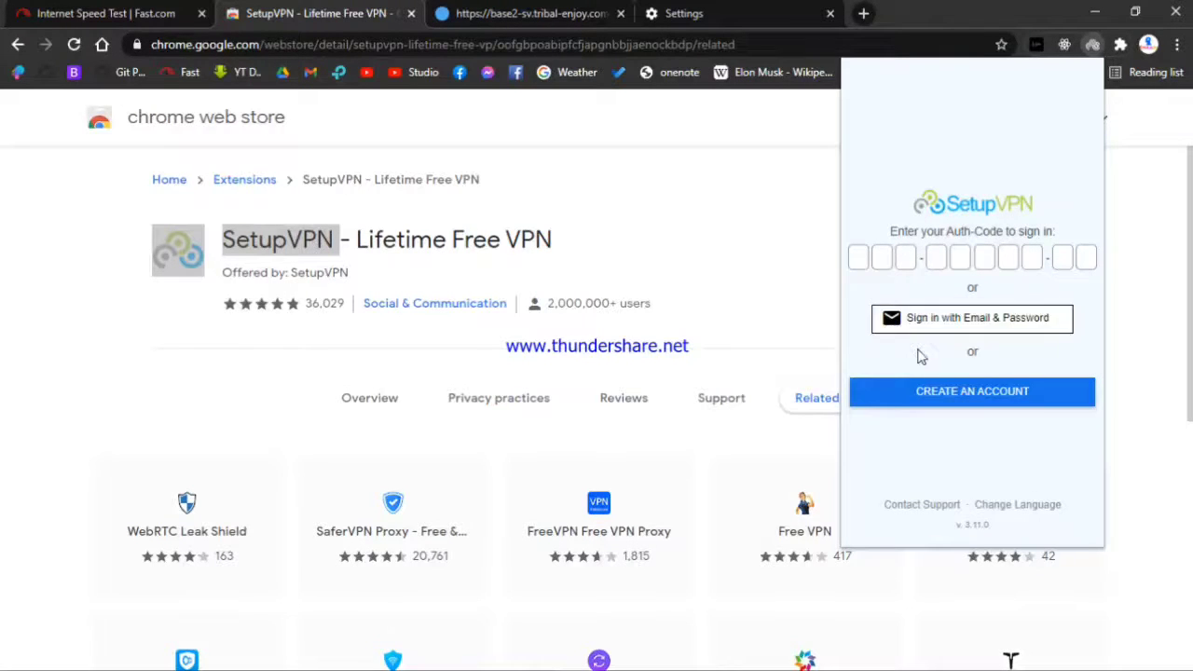
# Step: Try to sign in to SetupVPN with the account's e-mail address and password
pyautogui.click(955, 391)
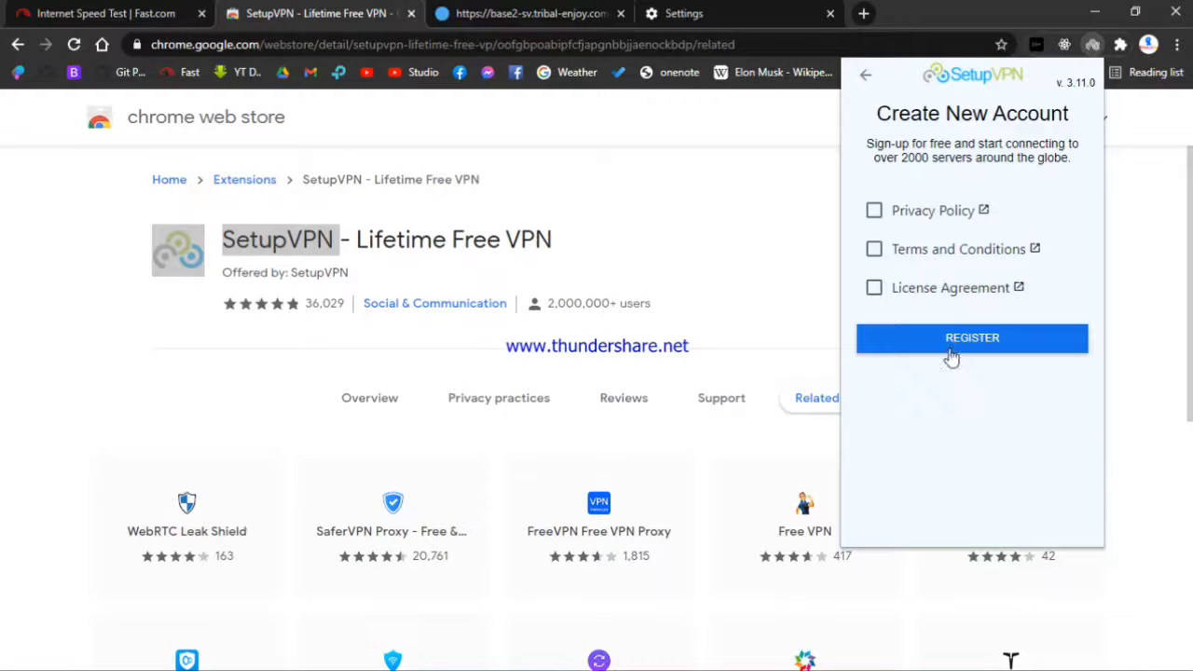
pyautogui.click(866, 79)
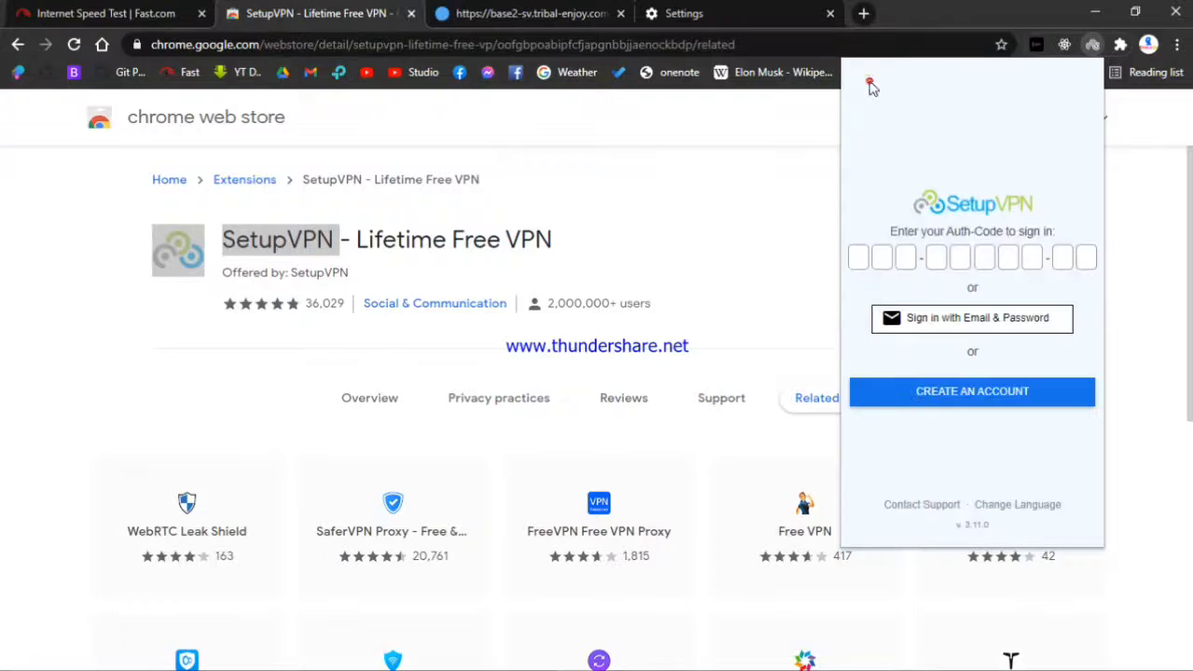
pyautogui.click(939, 316)
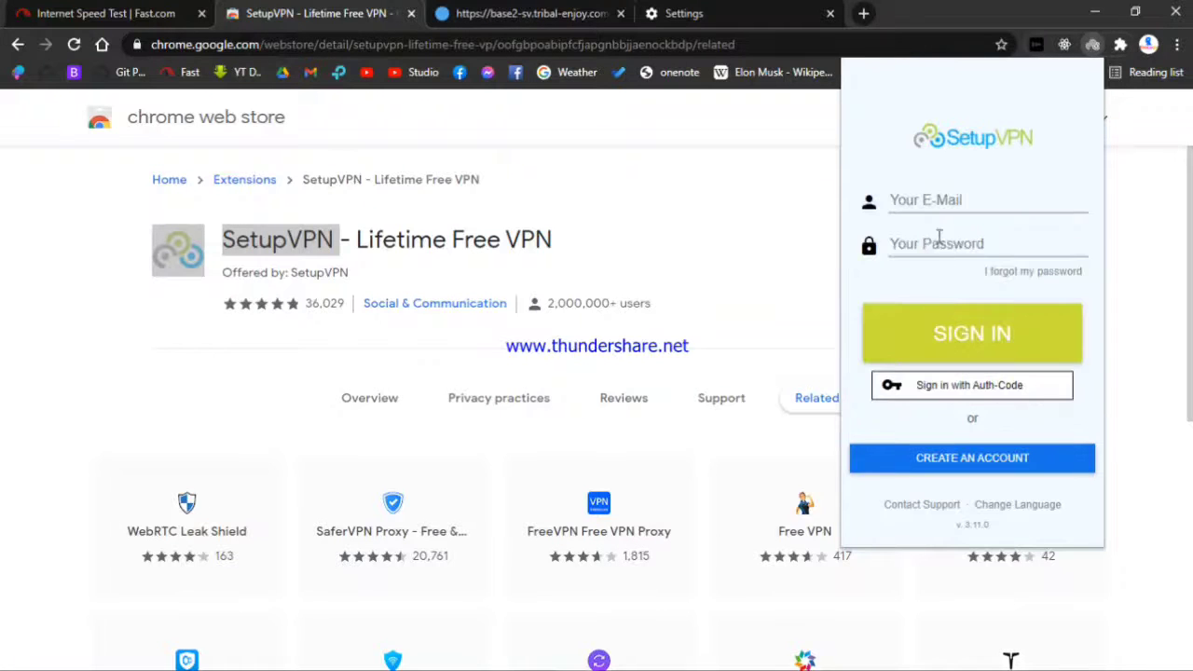
pyautogui.click(932, 205)
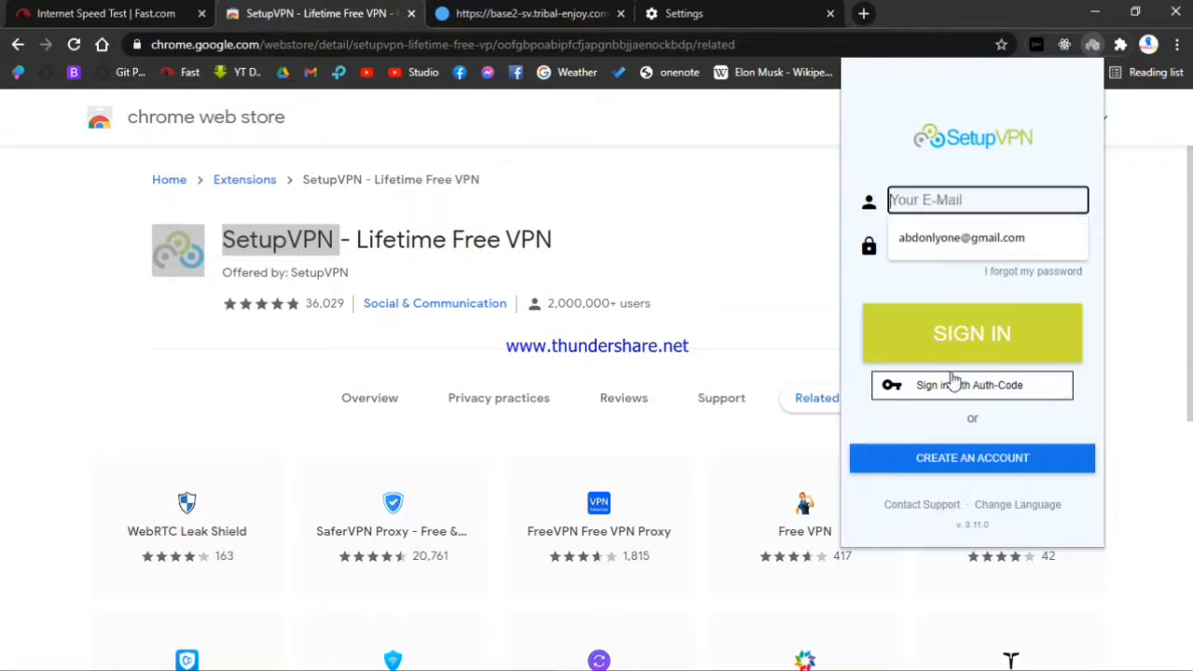
pyautogui.click(943, 242)
pyautogui.click(950, 248)
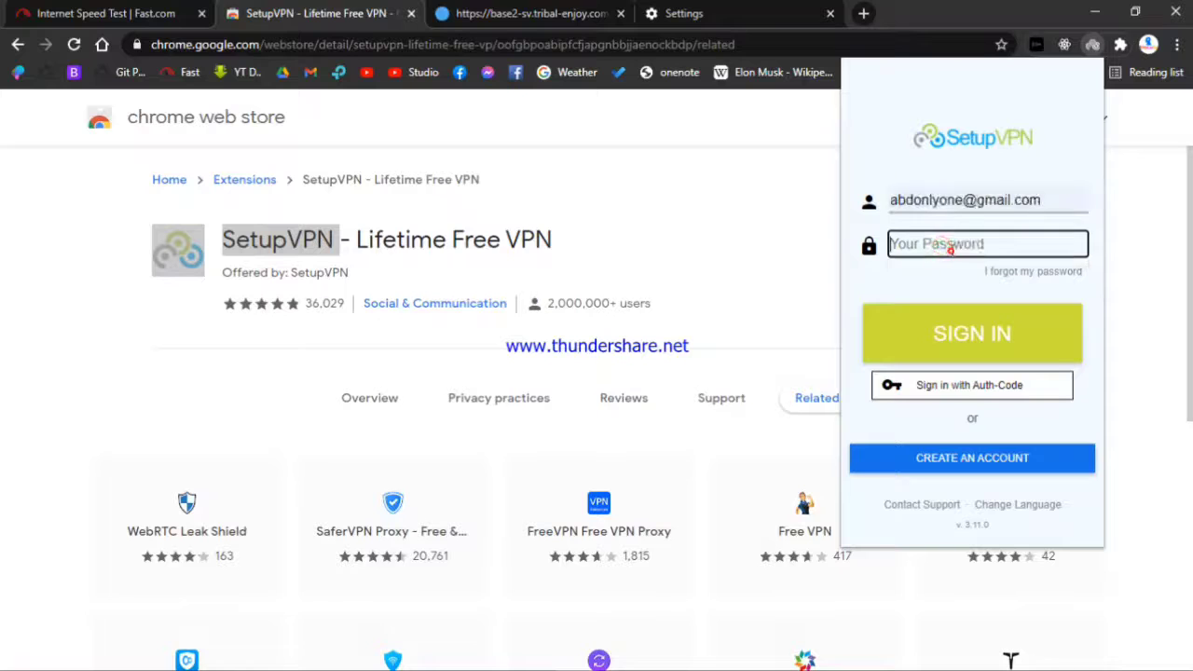
pyautogui.write('***')
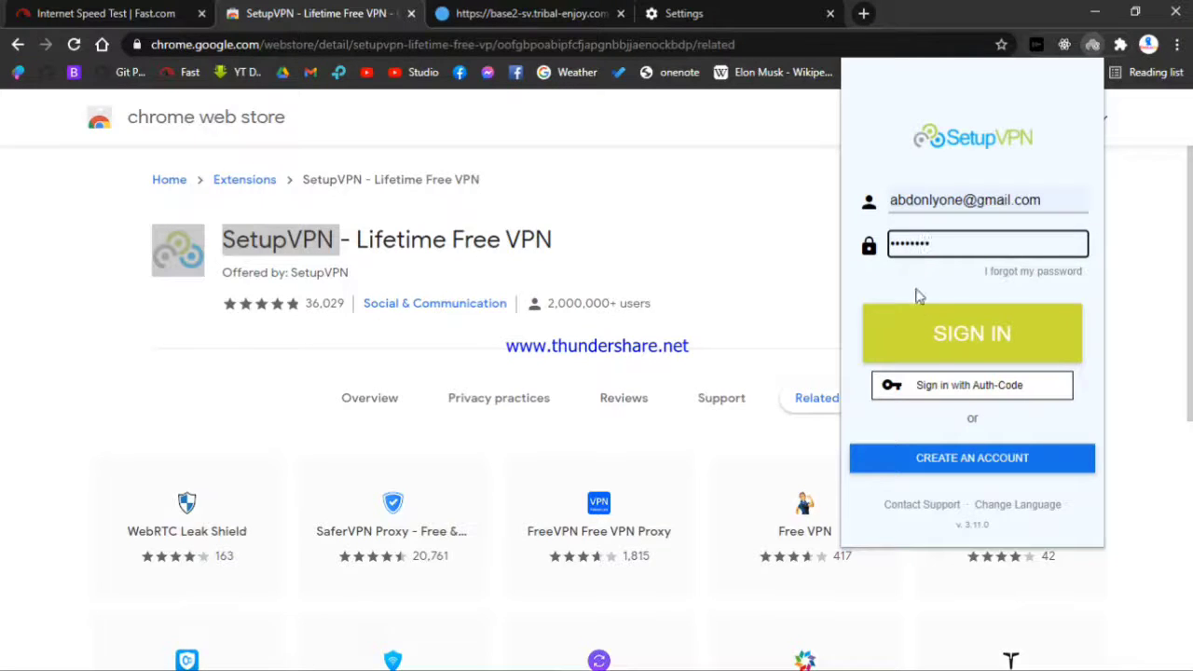
pyautogui.click(949, 396)
pyautogui.click(948, 399)
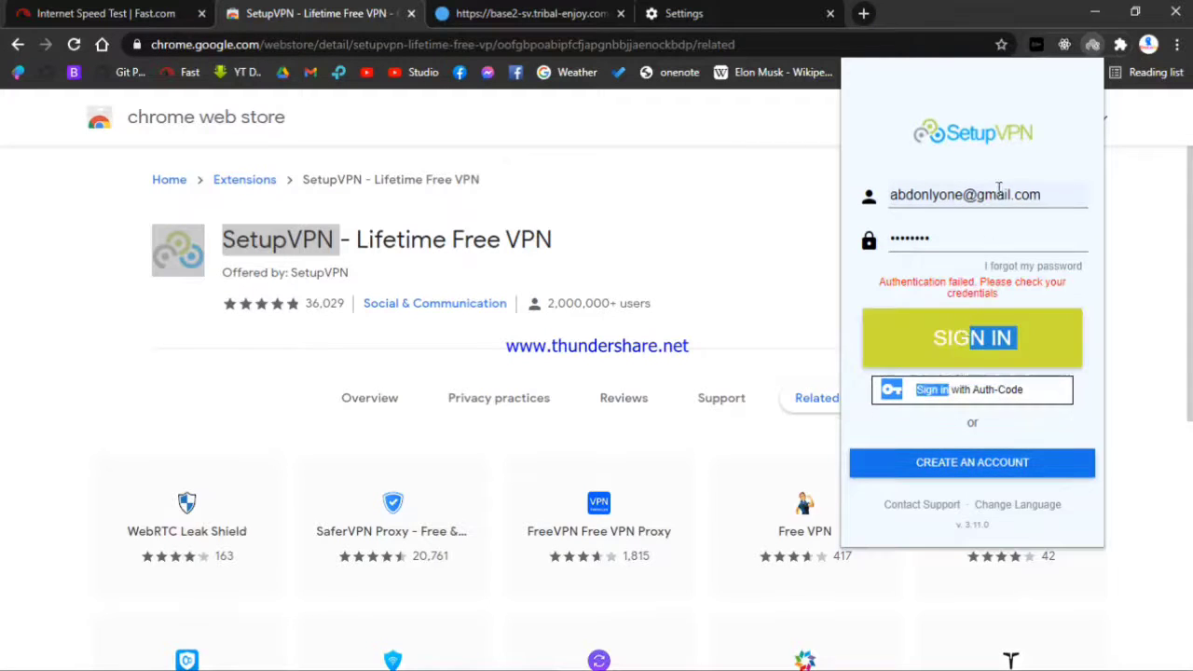
# Step: Register a new SetupVPN account, agreeing to the Privacy Policy, Terms and Conditions and License Agreement
pyautogui.click(943, 458)
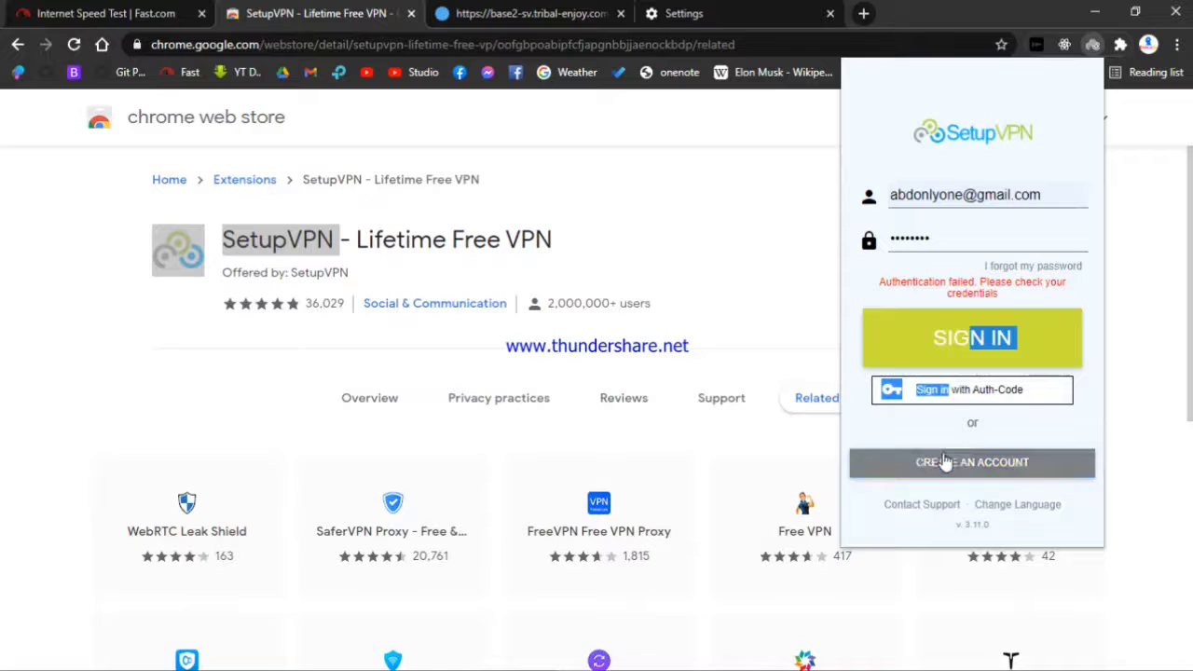
pyautogui.click(969, 340)
pyautogui.click(965, 455)
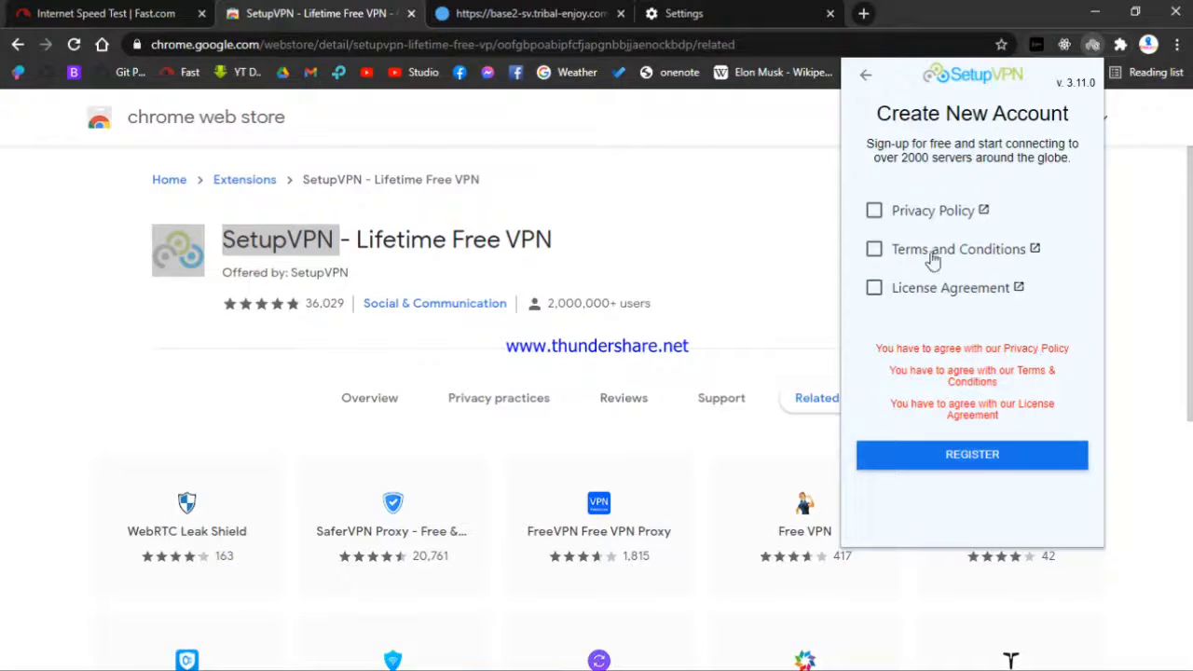
pyautogui.click(873, 210)
pyautogui.click(873, 249)
pyautogui.click(873, 287)
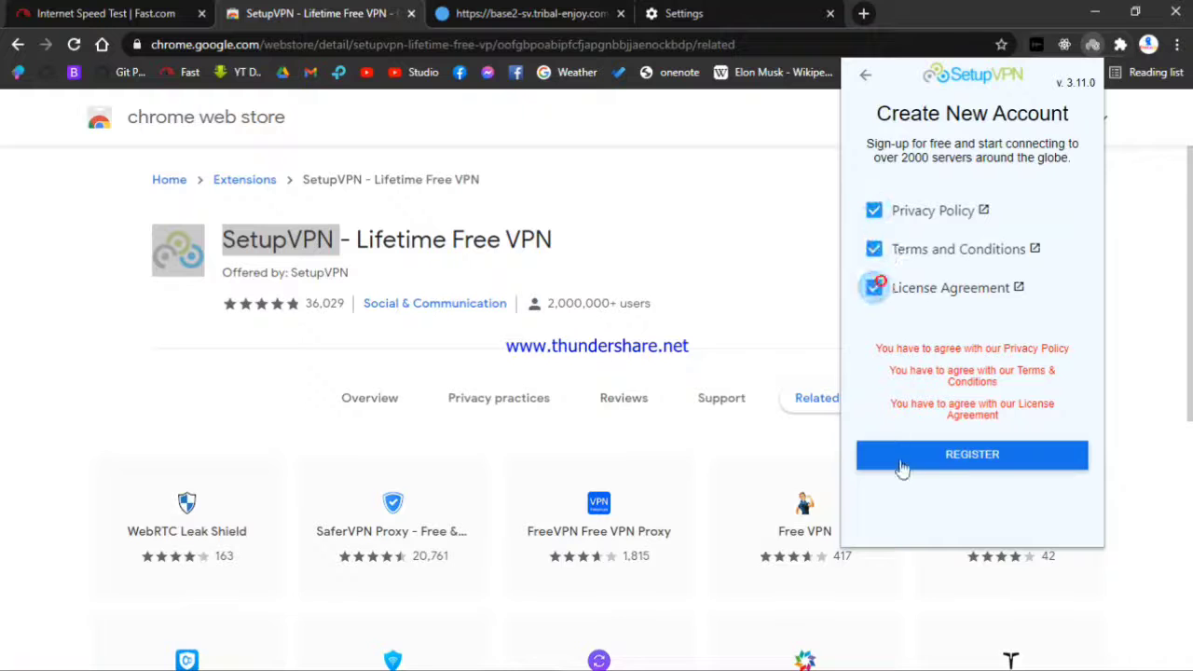
pyautogui.click(901, 466)
pyautogui.click(951, 378)
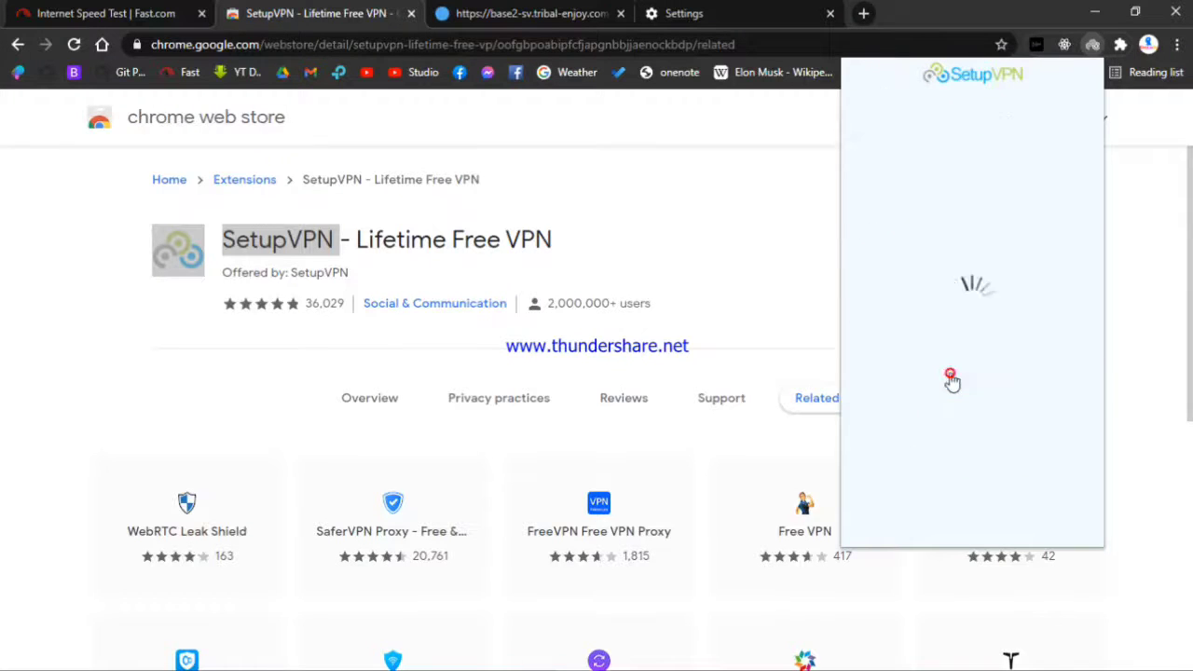
# Step: Browse the free server locations and connect to the United Kingdom
pyautogui.scroll(-1, 973, 290)
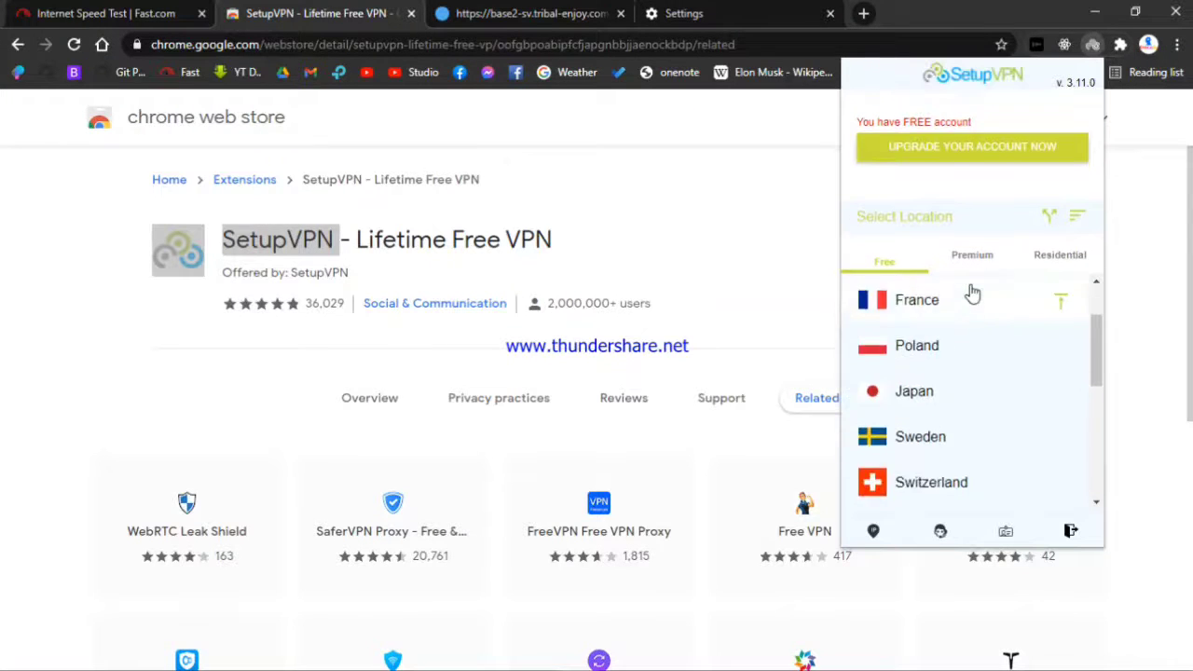
pyautogui.scroll(1, 972, 291)
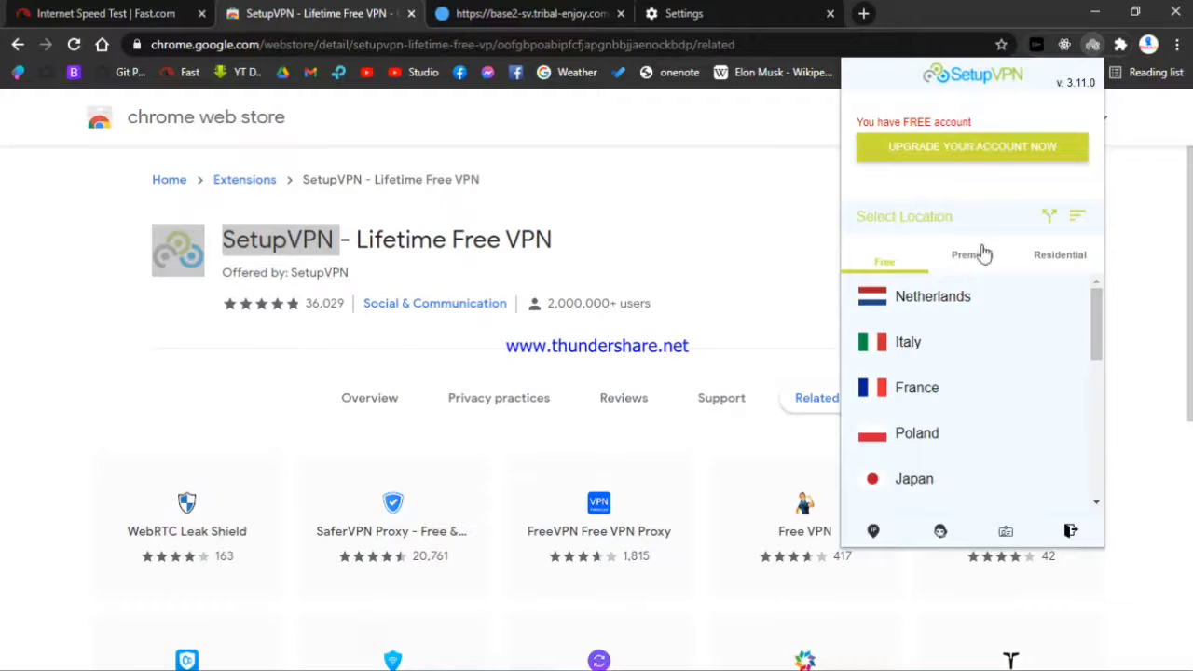
pyautogui.scroll(-1, 932, 419)
pyautogui.scroll(-3, 941, 408)
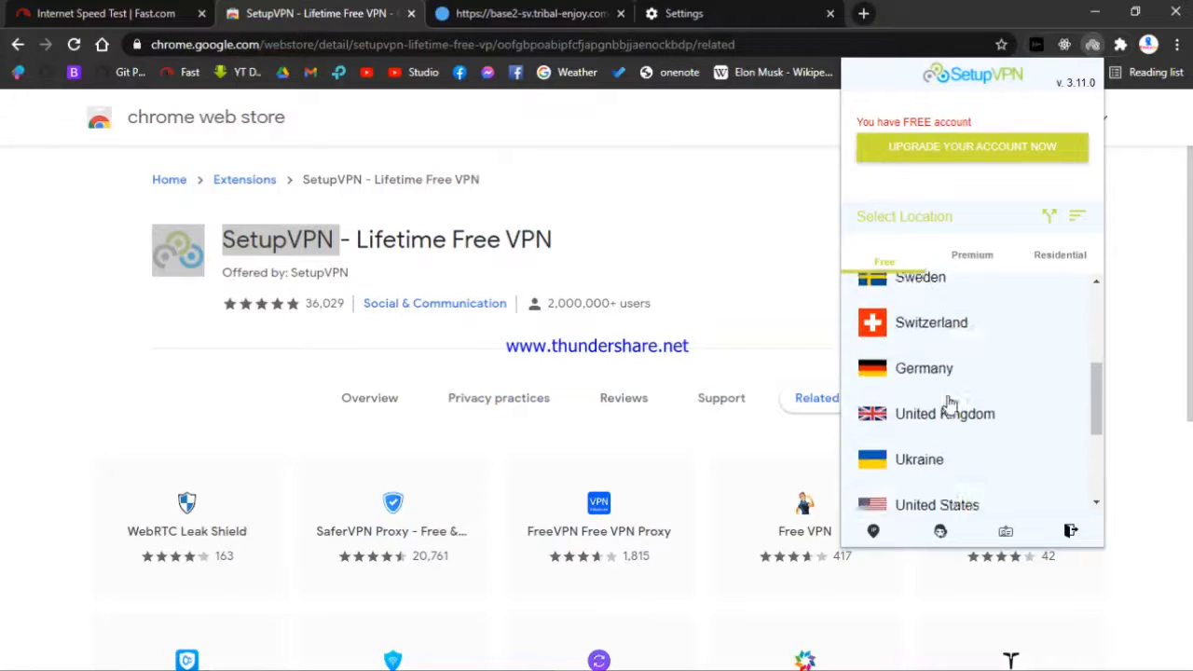
pyautogui.scroll(1, 946, 396)
pyautogui.click(944, 391)
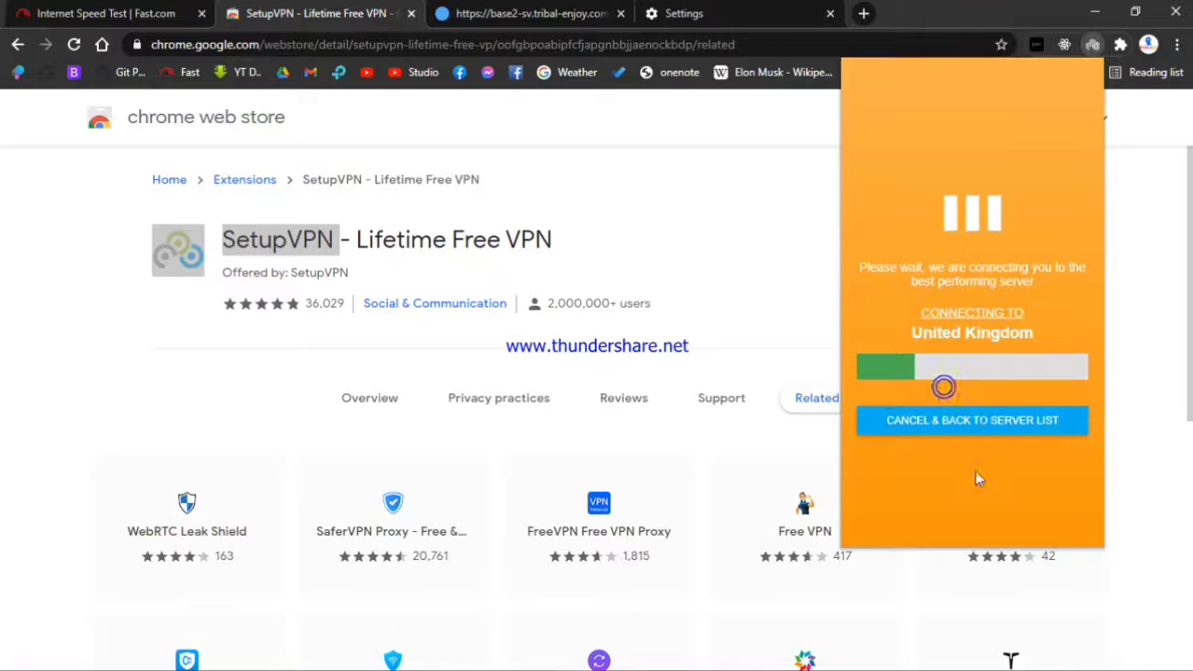
# Step: Switch to the add-on uninstall page and reopen SetupVPN to check its connection status and IP location
pyautogui.click(499, 12)
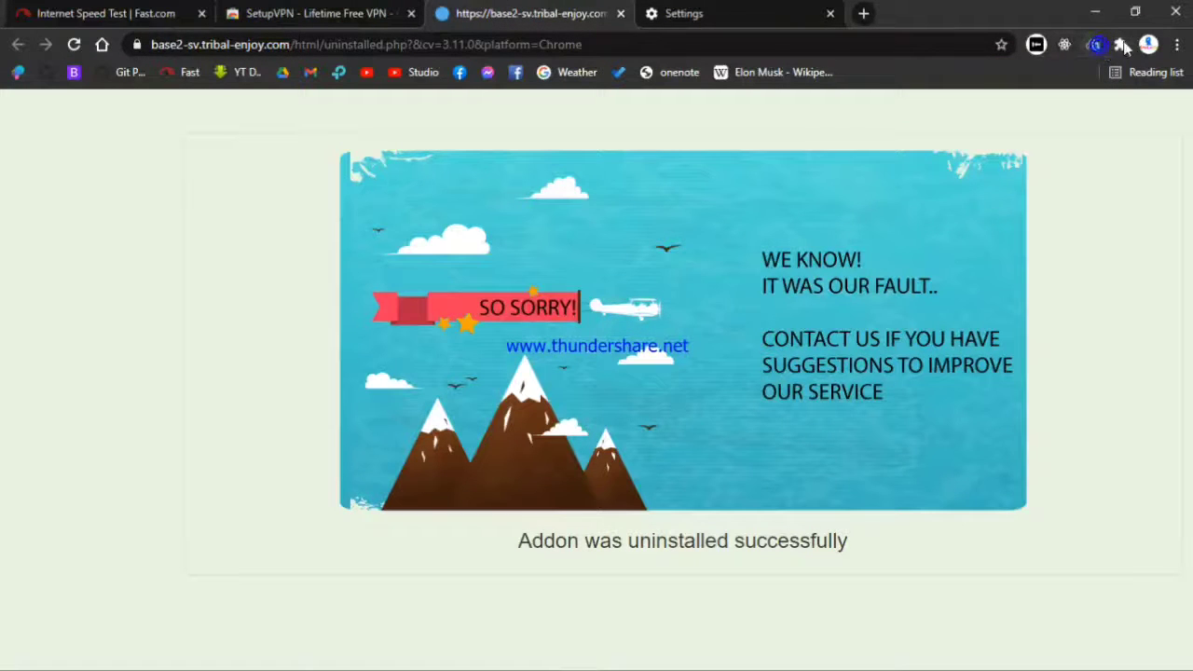
pyautogui.click(1121, 46)
pyautogui.click(1092, 44)
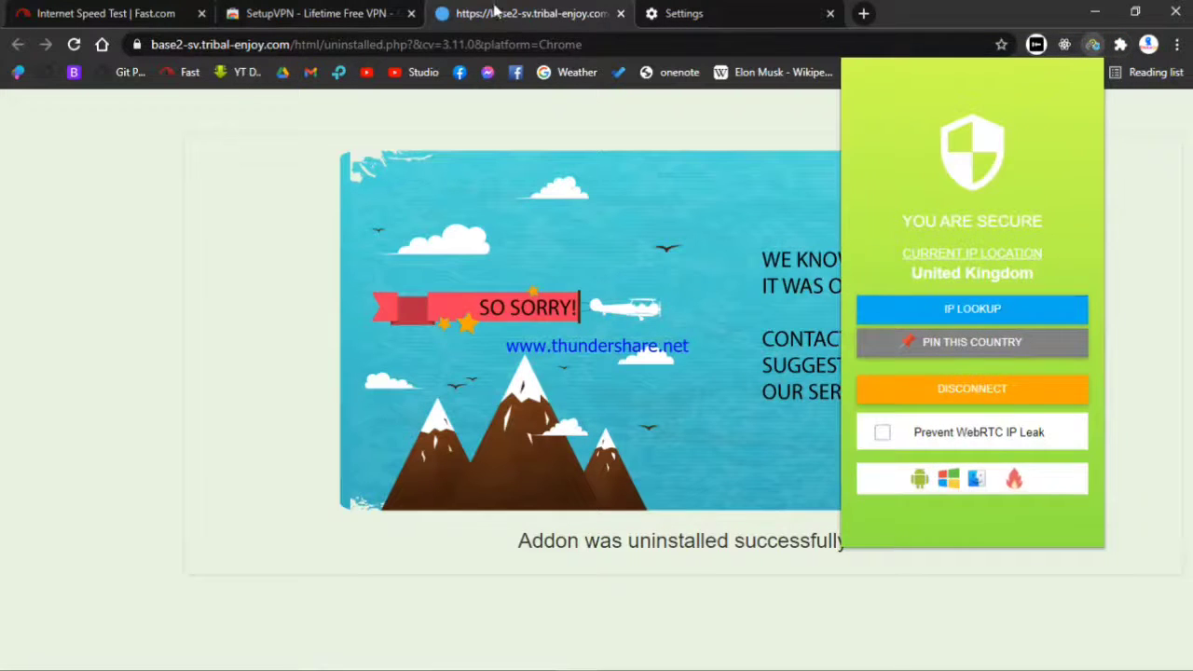
# Step: Dismiss the SetupVPN status popup and load Facebook in place of the add-on uninstall page
pyautogui.click(494, 9)
pyautogui.click(1096, 47)
pyautogui.click(317, 13)
pyautogui.click(517, 11)
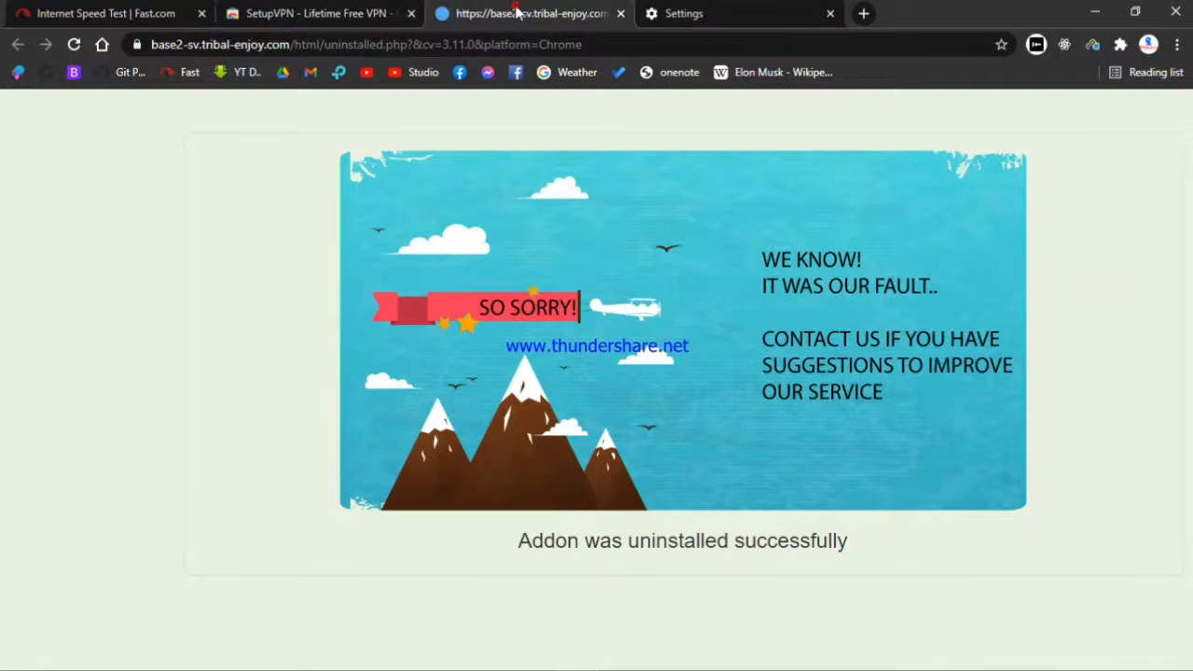
pyautogui.click(461, 75)
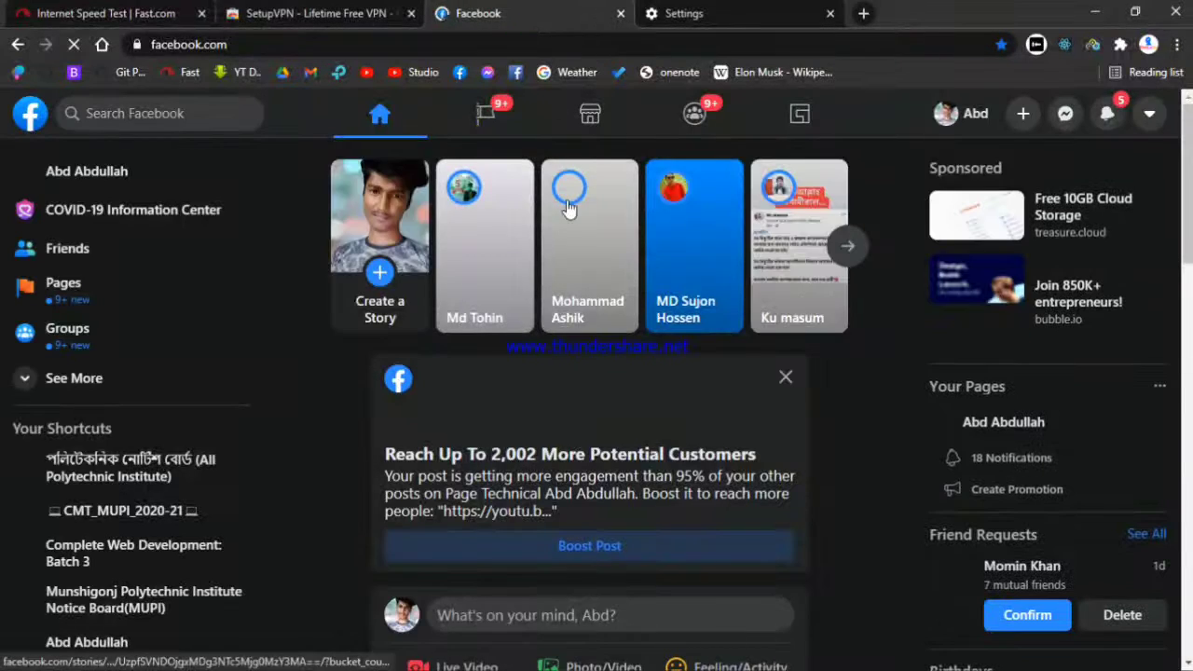
# Step: Look through the Facebook home feed to check how its stories and posts load over the VPN connection
pyautogui.scroll(-3, 576, 228)
pyautogui.scroll(-4, 580, 233)
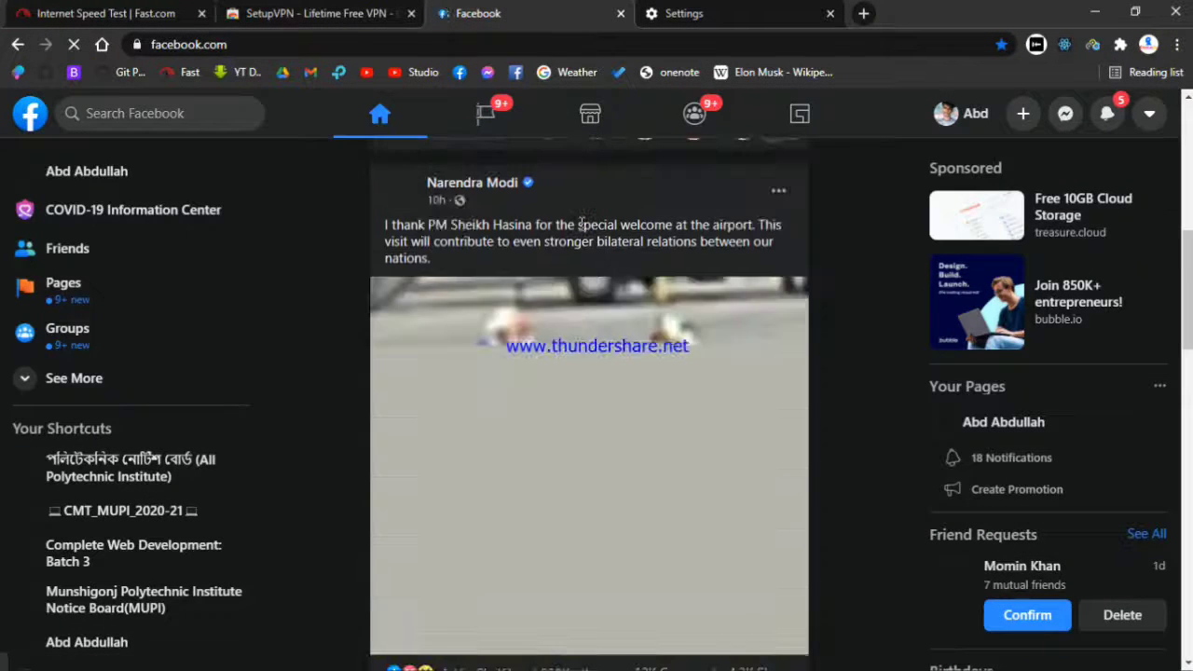
pyautogui.scroll(-1, 578, 229)
pyautogui.scroll(2, 531, 307)
pyautogui.scroll(5, 500, 350)
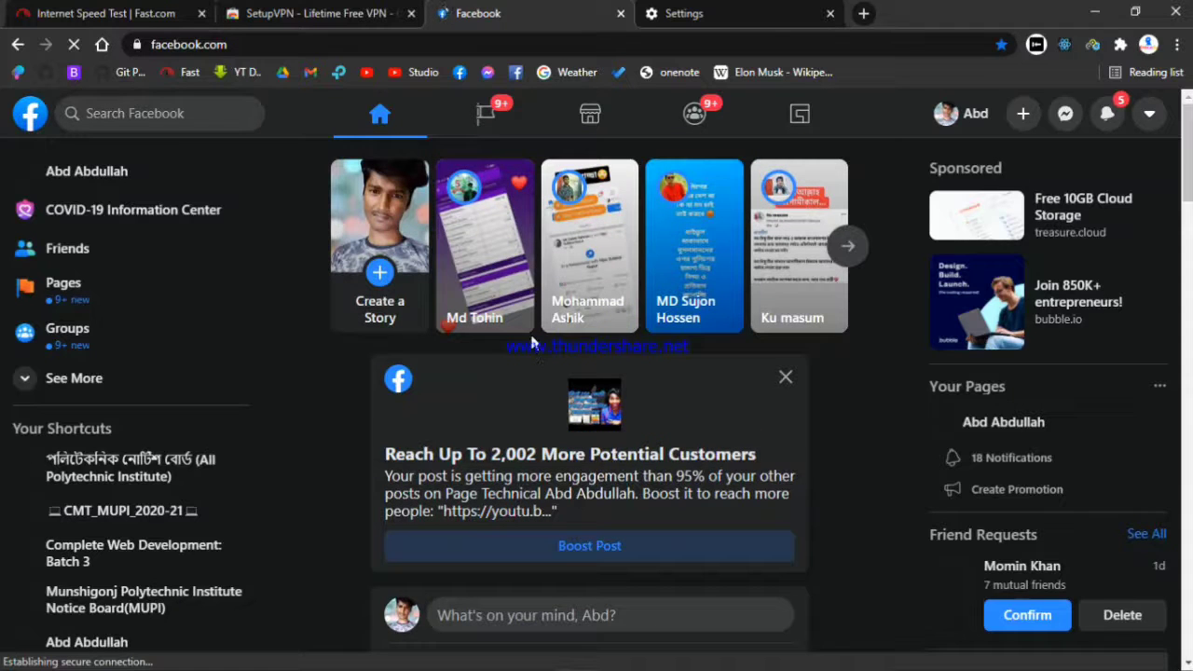
pyautogui.scroll(-3, 537, 354)
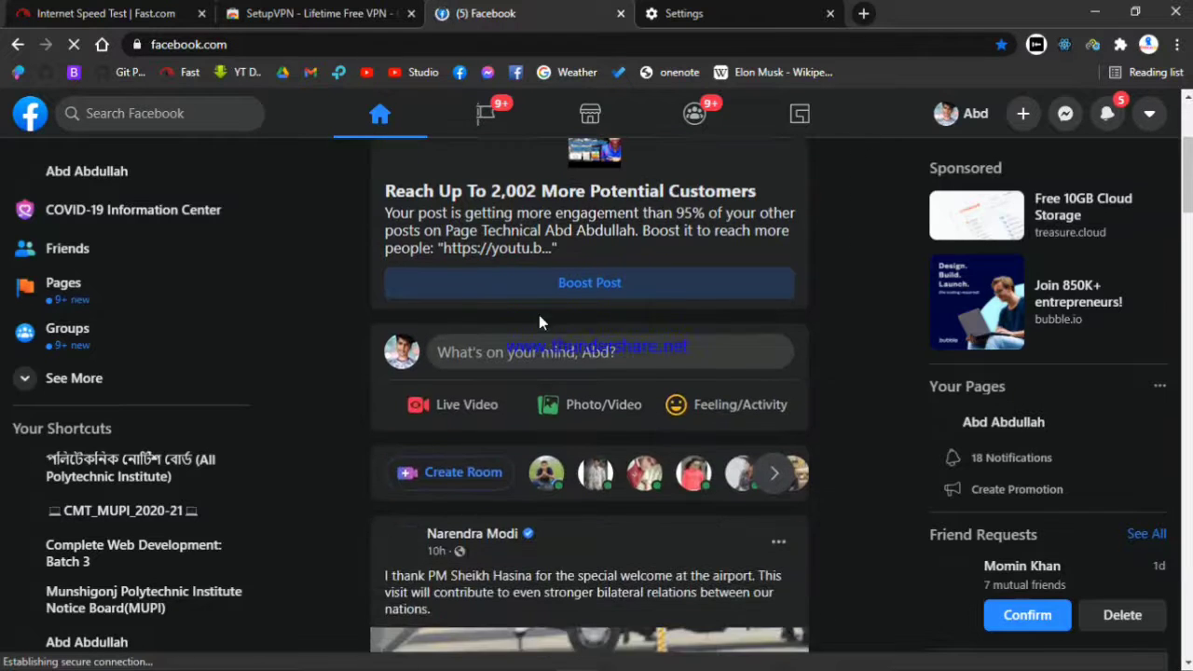
pyautogui.scroll(3, 579, 308)
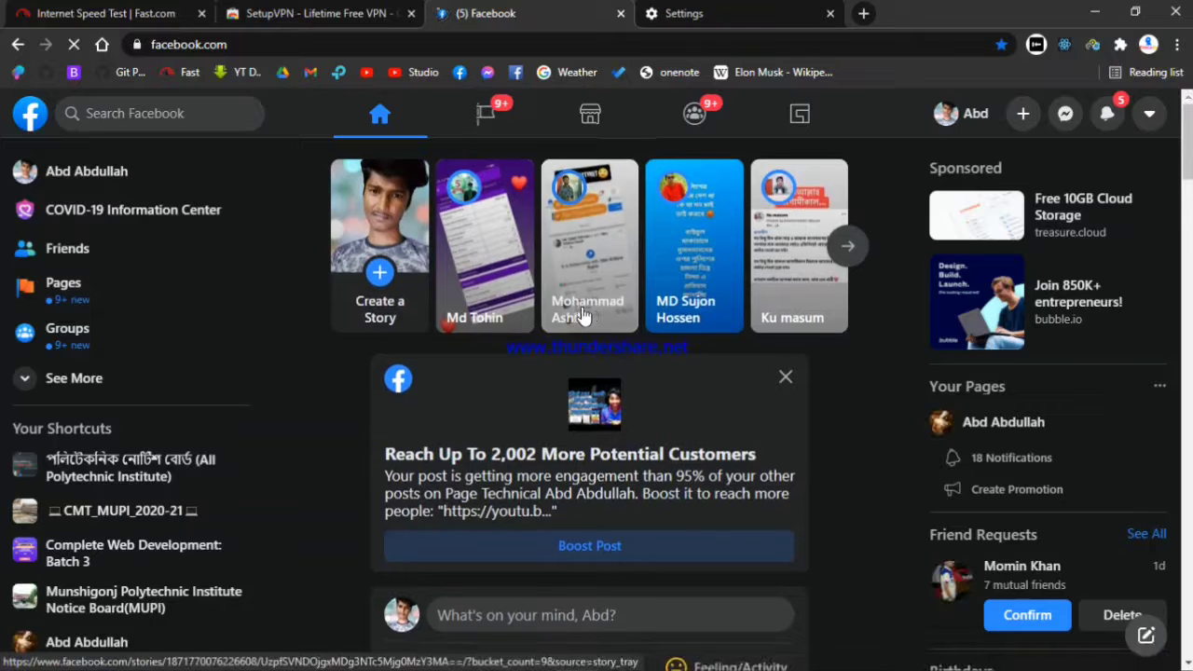
pyautogui.scroll(-5, 709, 233)
# Step: Switch between the Chrome Settings page and Facebook, examining whether the feed's post images and comments load
pyautogui.click(677, 13)
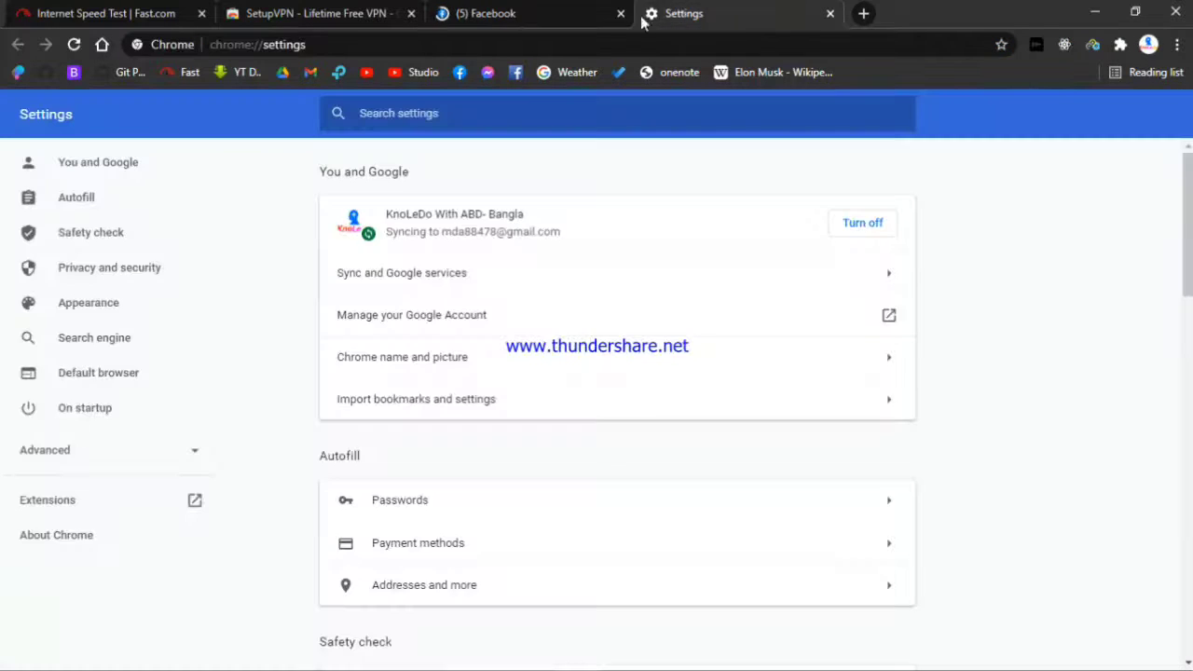
pyautogui.click(501, 11)
pyautogui.scroll(-3, 578, 340)
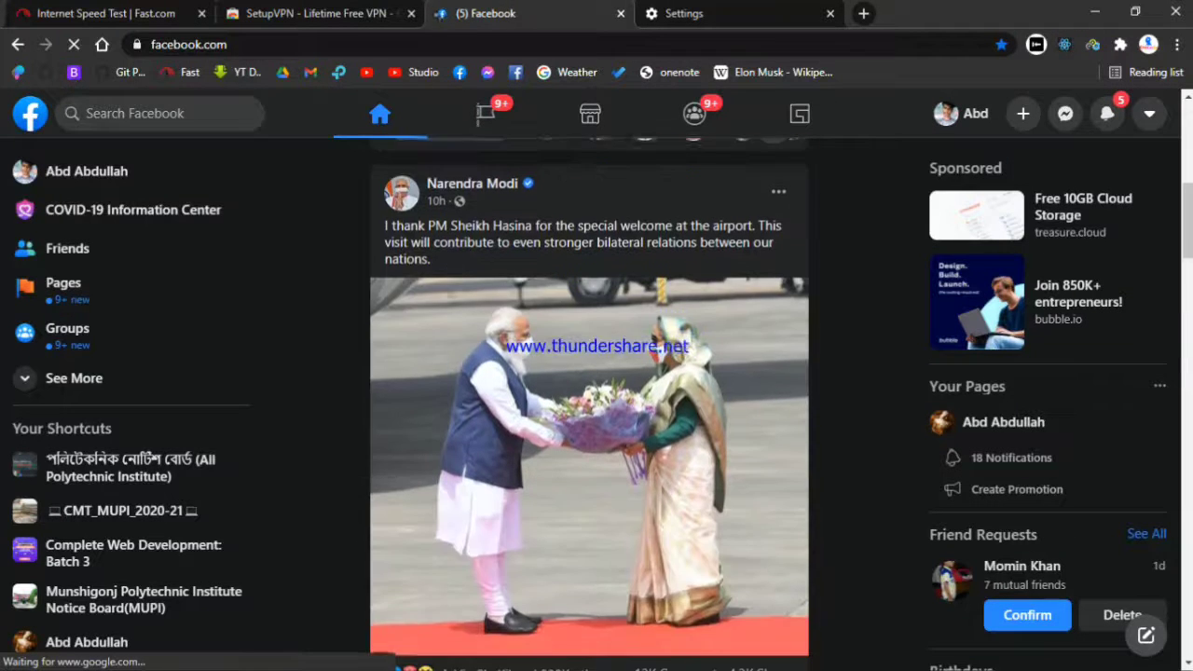
pyautogui.scroll(4, 611, 326)
pyautogui.click(678, 25)
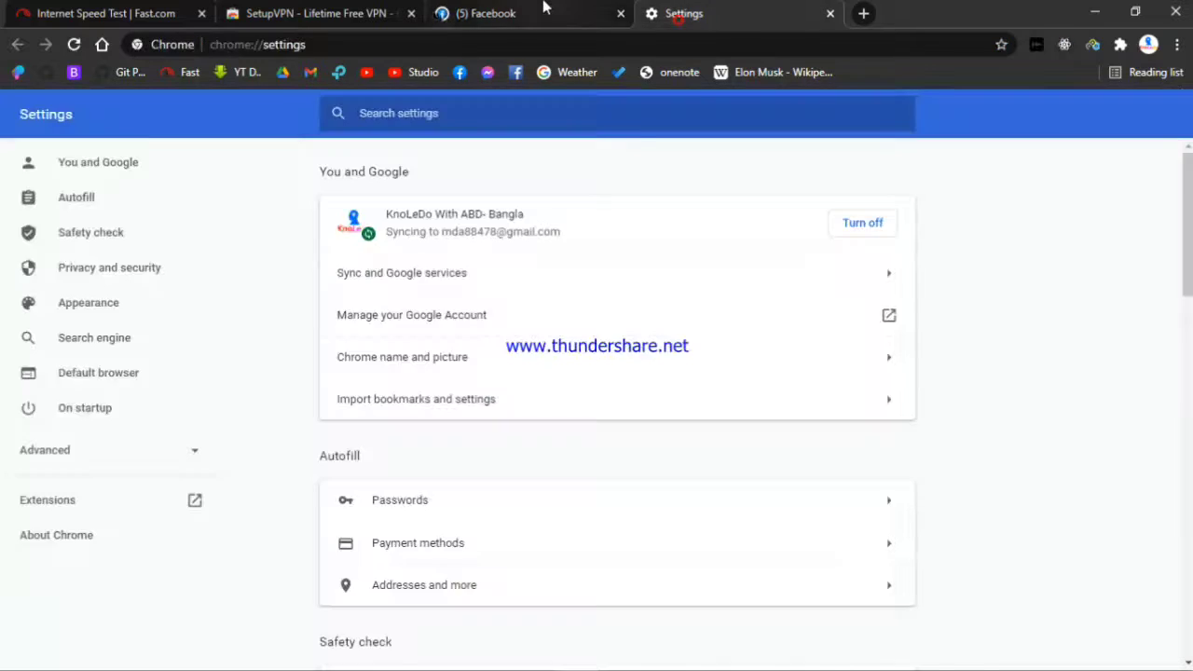
pyautogui.click(546, 11)
pyautogui.scroll(-3, 426, 234)
pyautogui.scroll(-3, 412, 263)
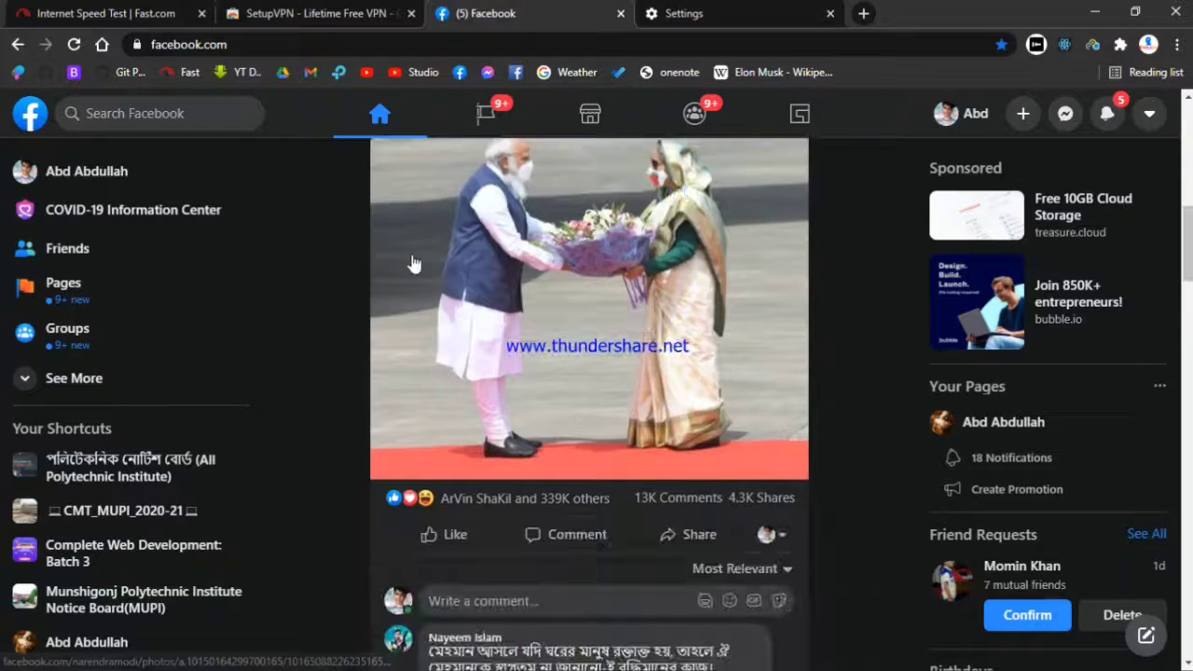
pyautogui.scroll(5, 426, 274)
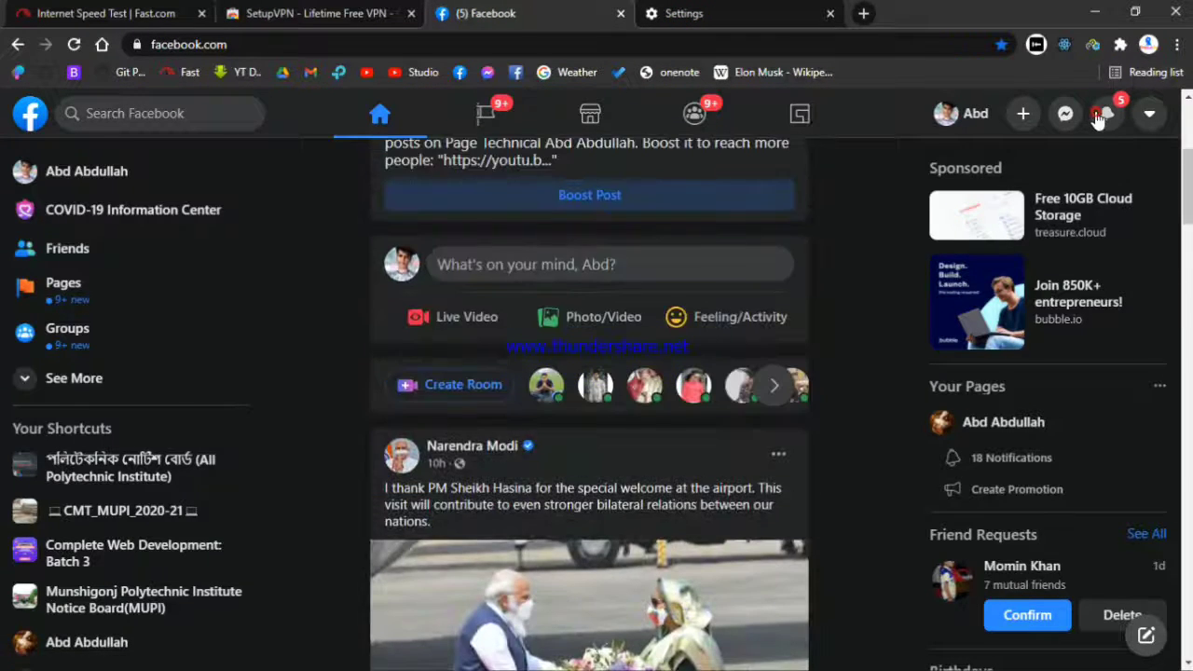
# Step: Check the Facebook notifications and close the list again
pyautogui.click(1106, 114)
pyautogui.click(1108, 115)
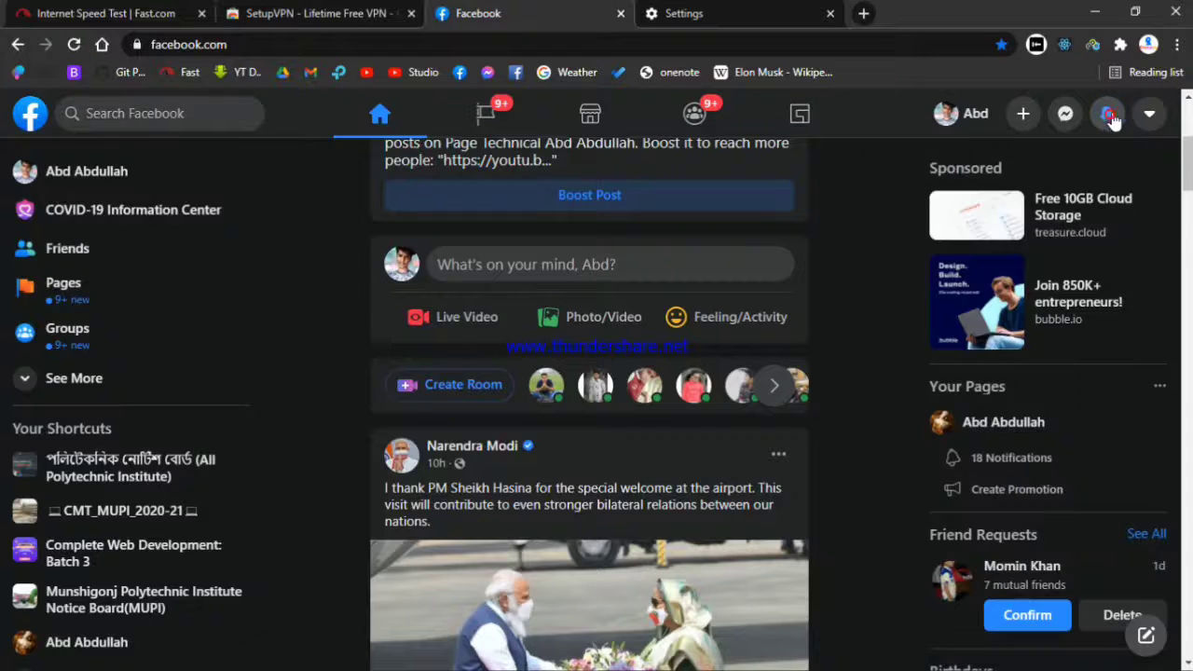
pyautogui.click(1178, 43)
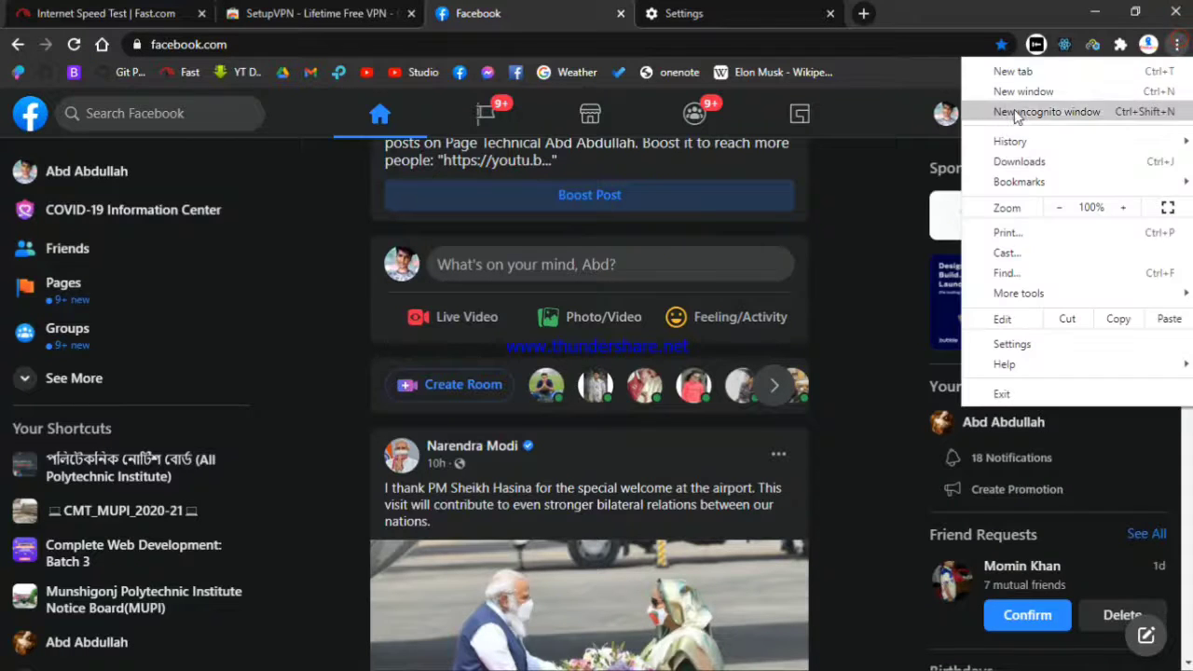
pyautogui.click(906, 130)
pyautogui.scroll(4, 844, 184)
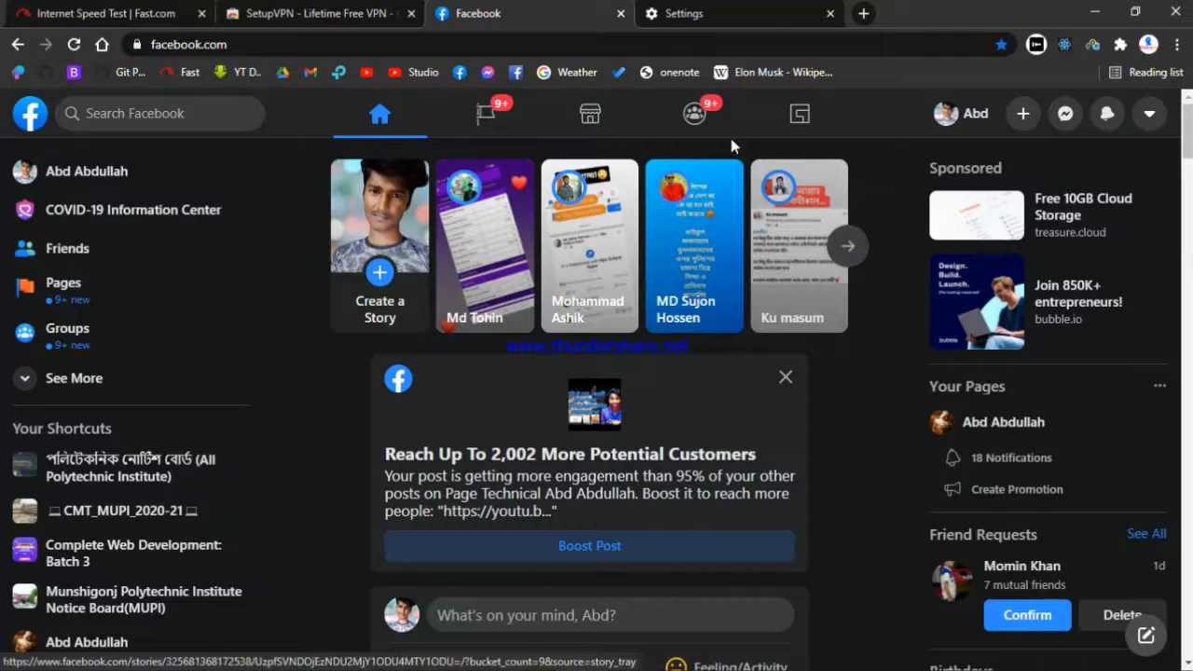
pyautogui.scroll(-5, 645, 292)
pyautogui.scroll(3, 658, 319)
pyautogui.scroll(2, 658, 320)
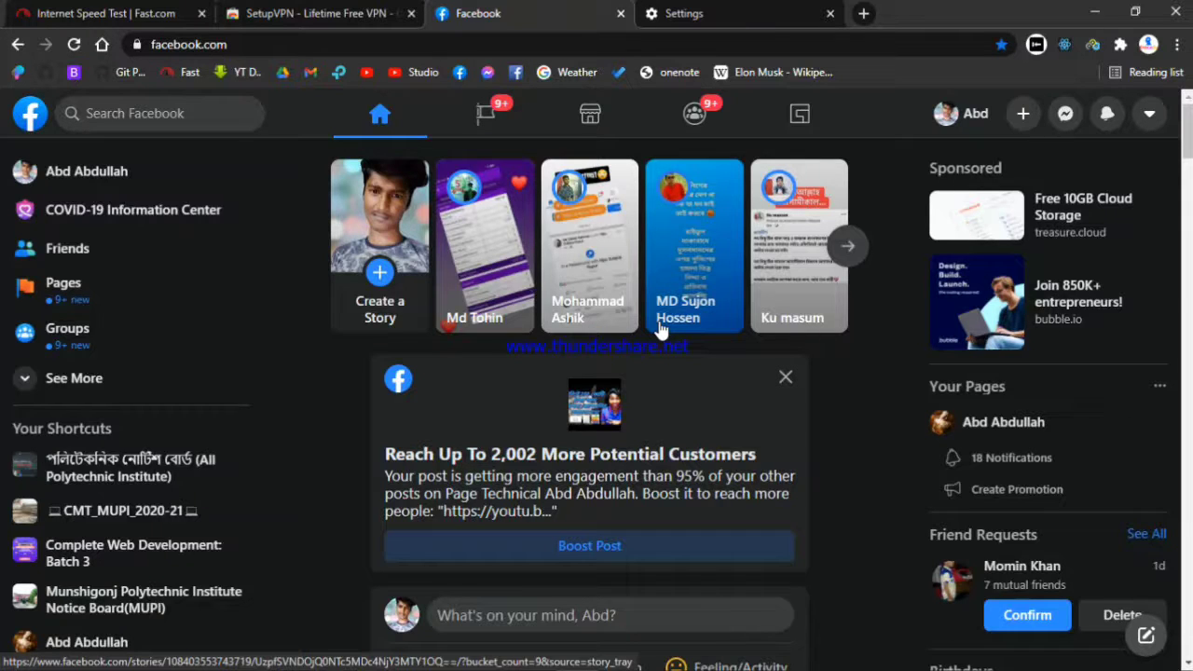
pyautogui.moveTo(923, 653)
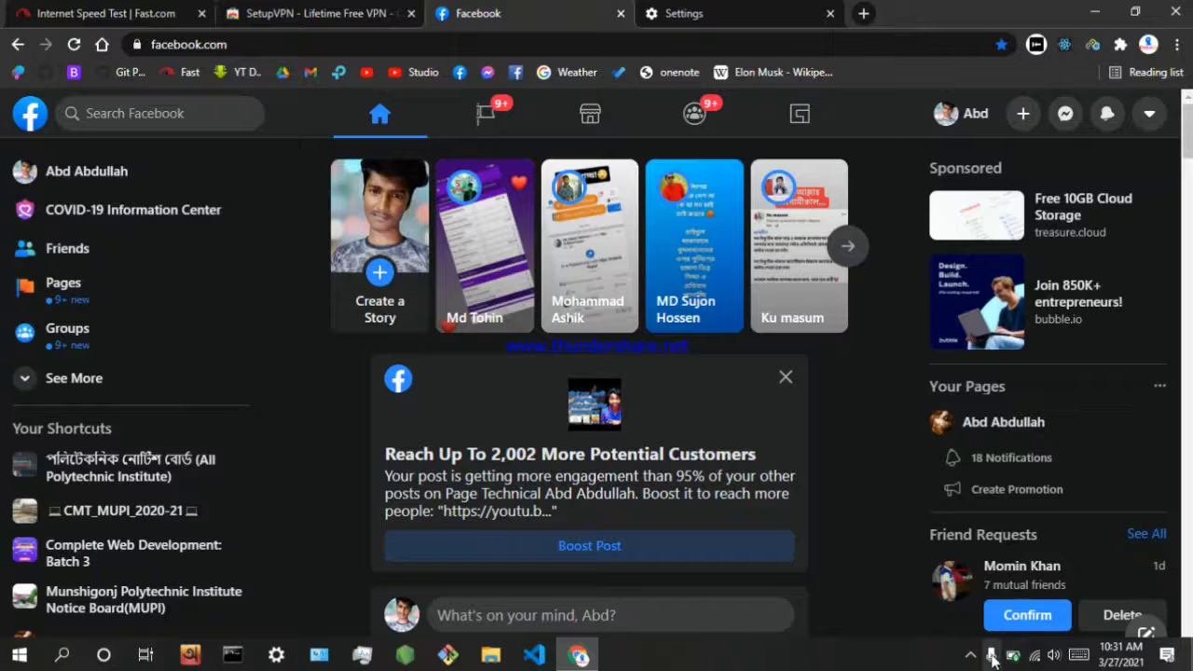
pyautogui.moveTo(993, 660); pyautogui.dragTo(976, 623)
pyautogui.rightClick(974, 620)
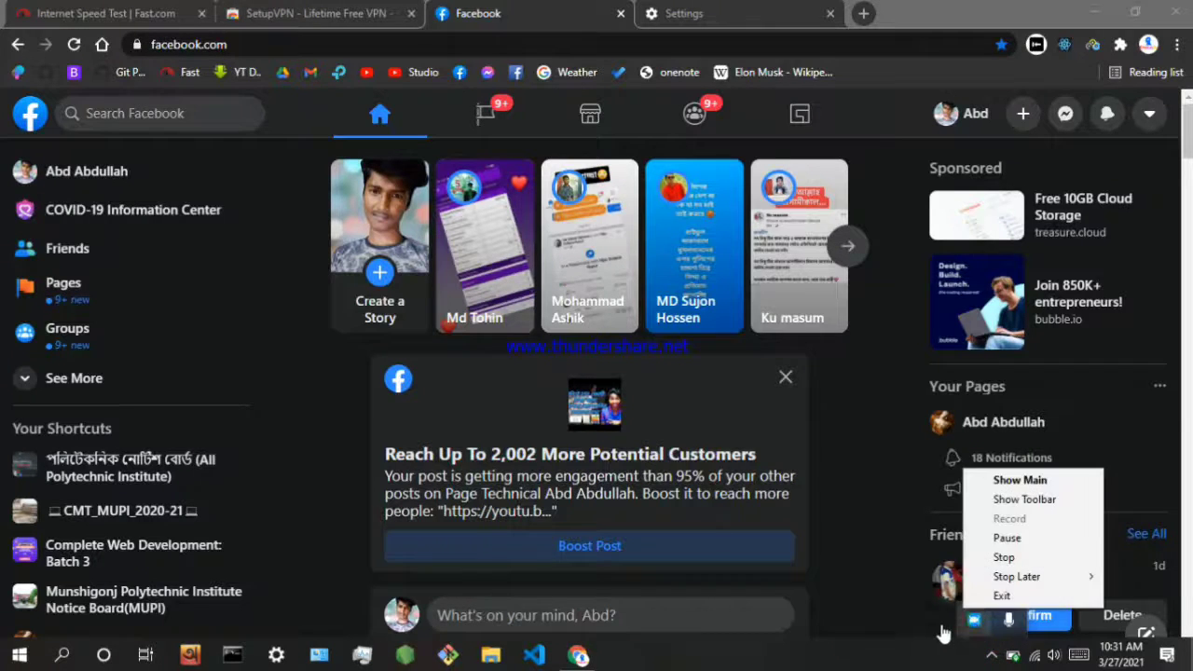